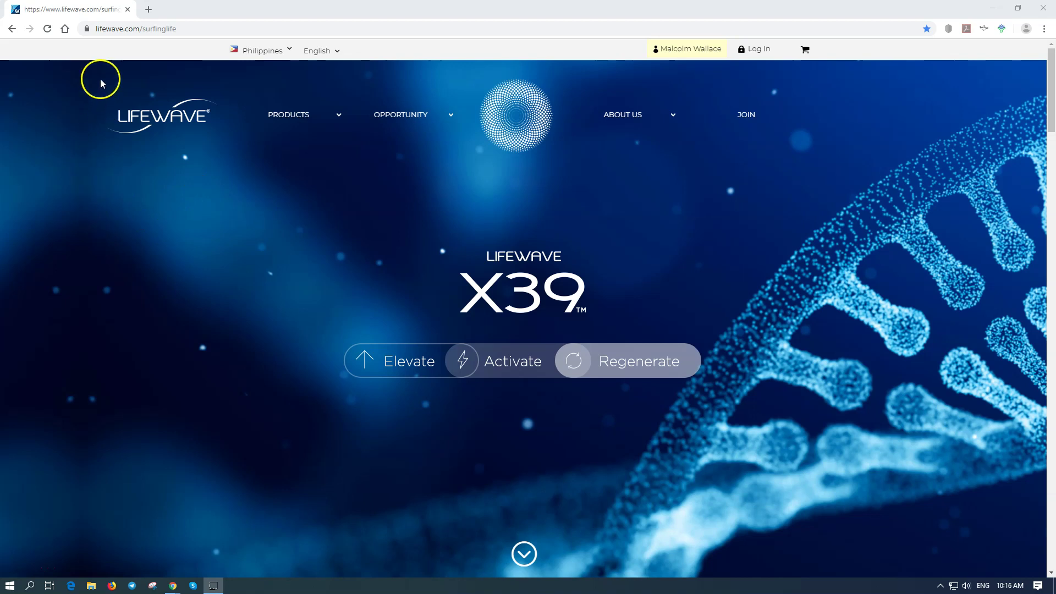
# Step: Open the Join page of the LifeWave surfinglife site
pyautogui.doubleClick(218, 28)
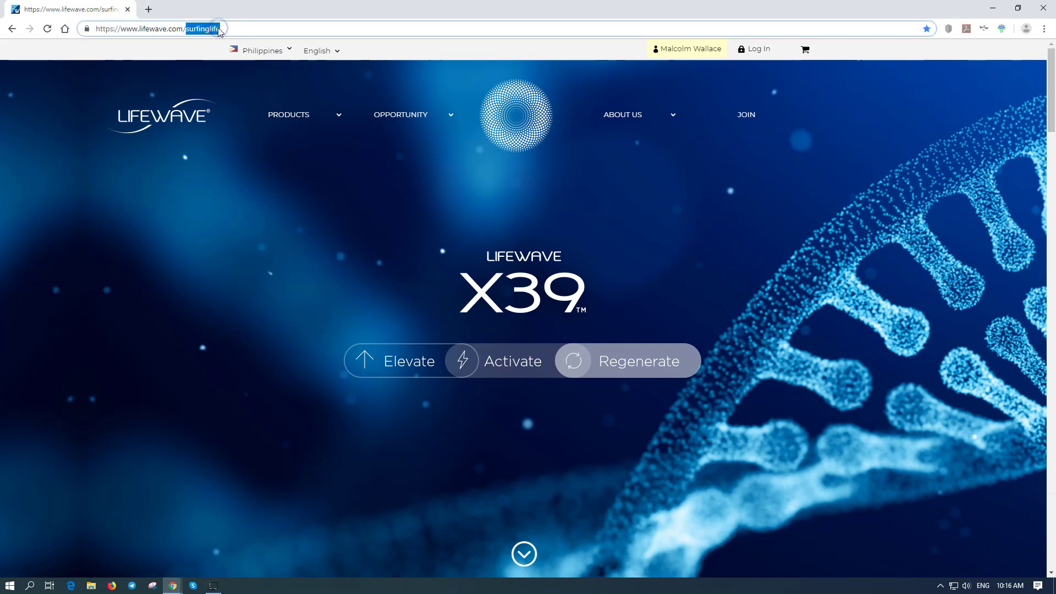
pyautogui.click(278, 28)
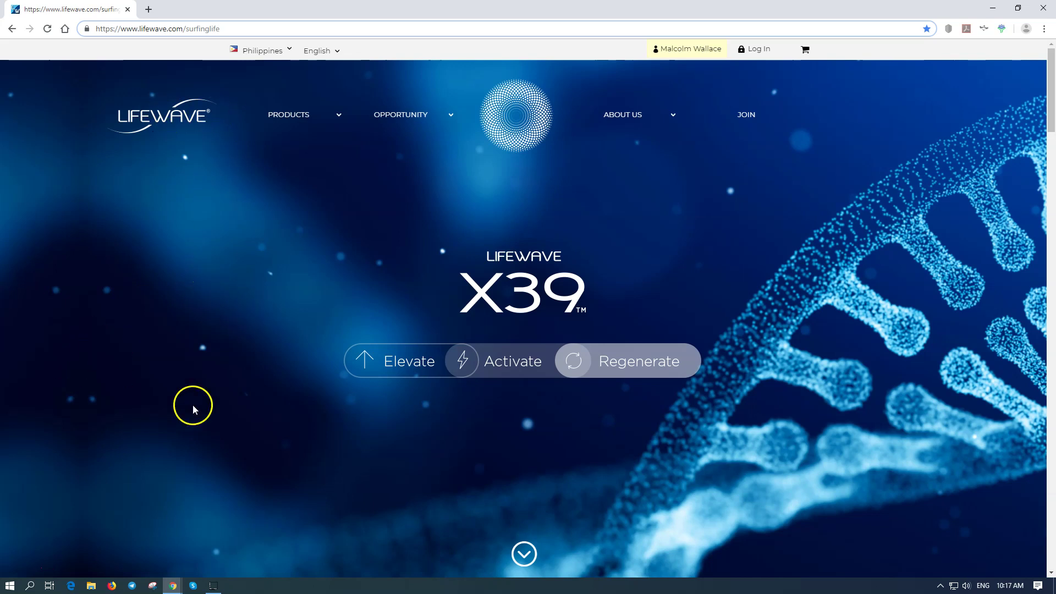
pyautogui.click(747, 115)
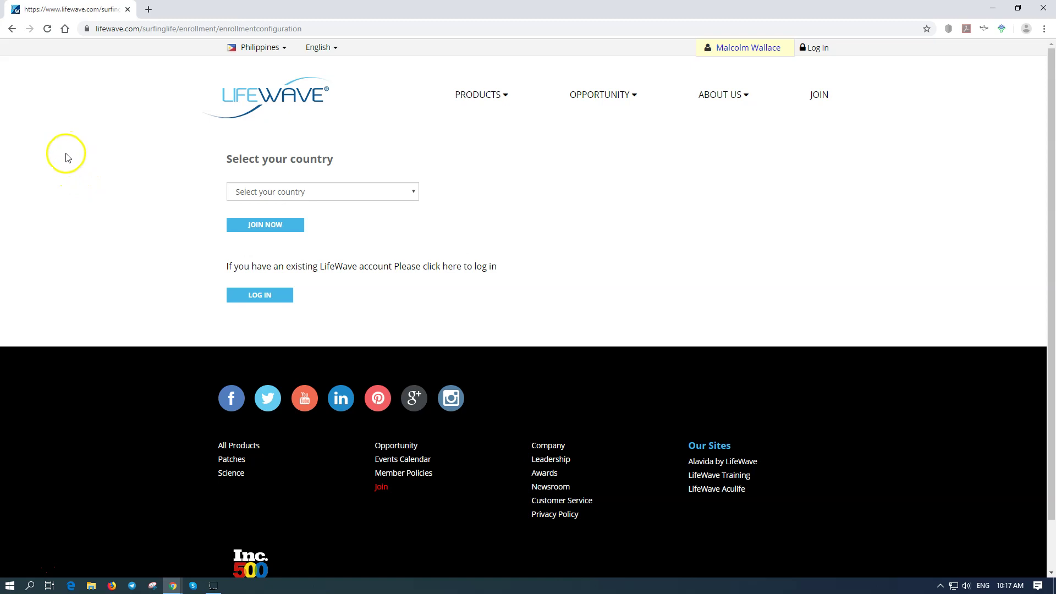
# Step: Choose United States as the enrollment country and proceed with joining
pyautogui.click(415, 195)
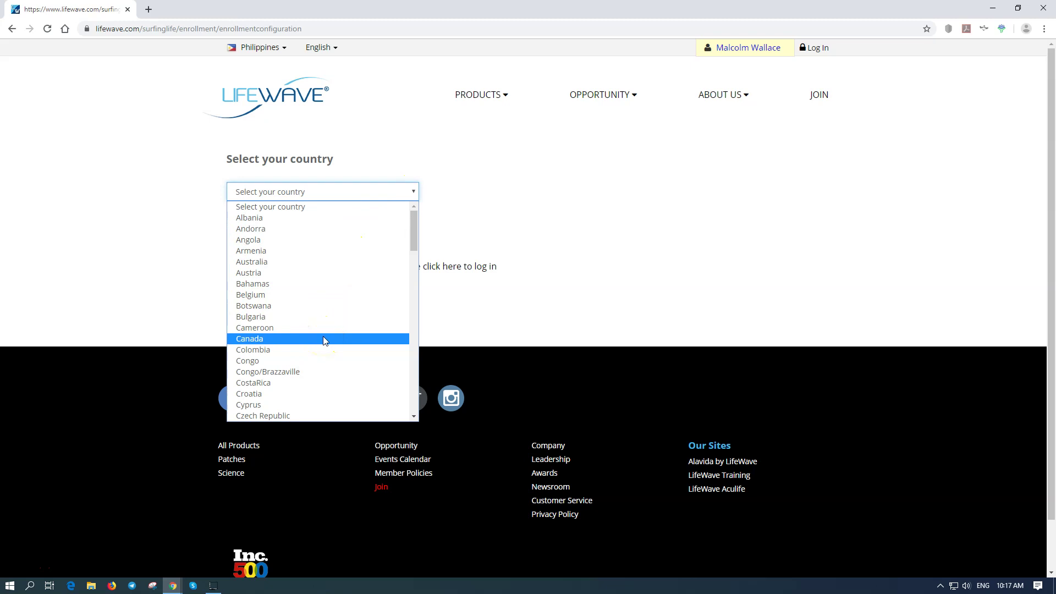
pyautogui.scroll(-20, 347, 275)
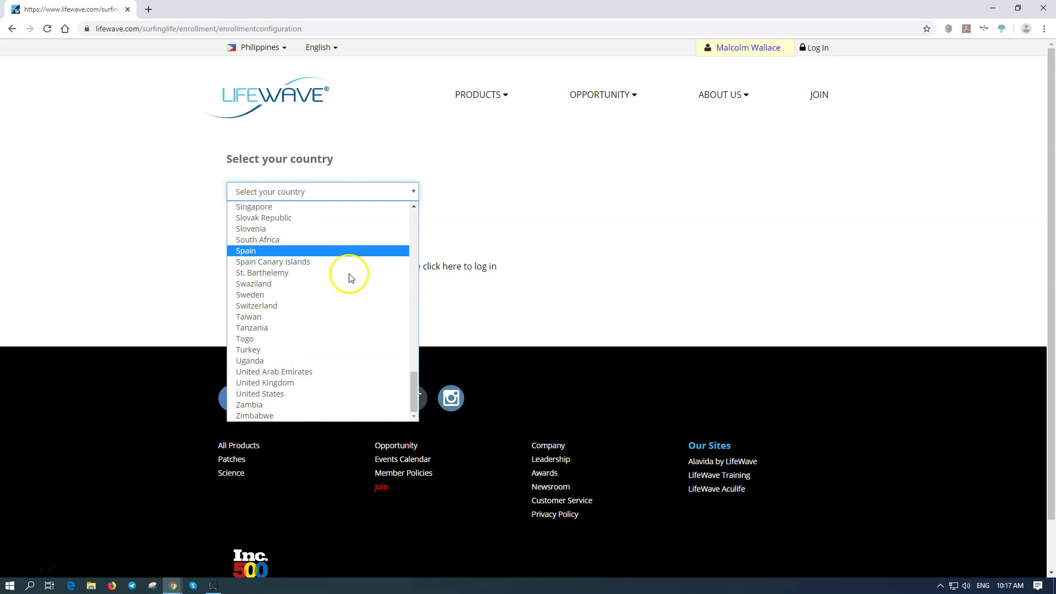
pyautogui.click(345, 393)
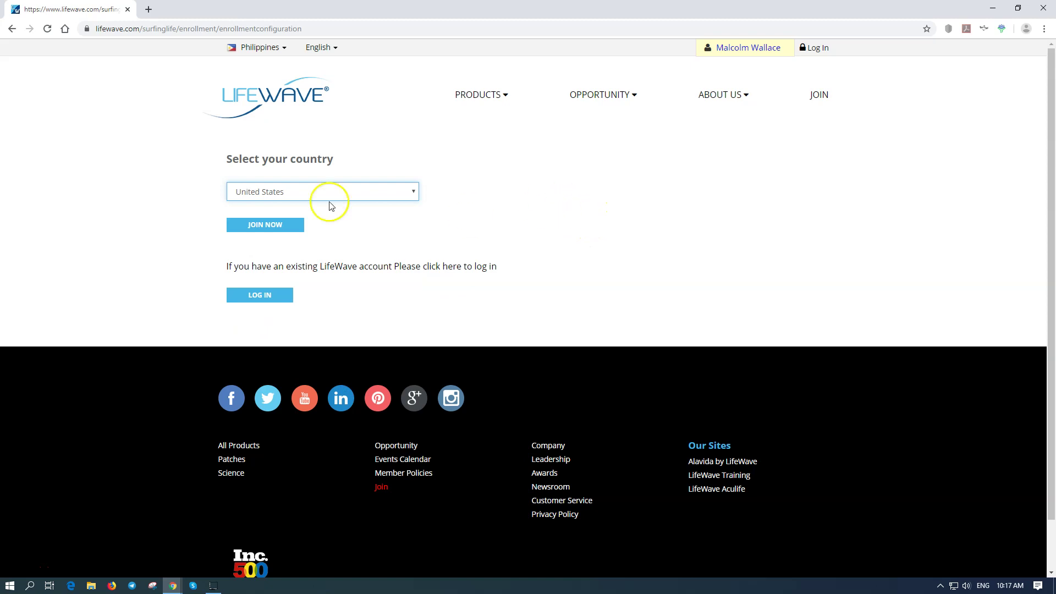
pyautogui.click(263, 228)
pyautogui.click(264, 228)
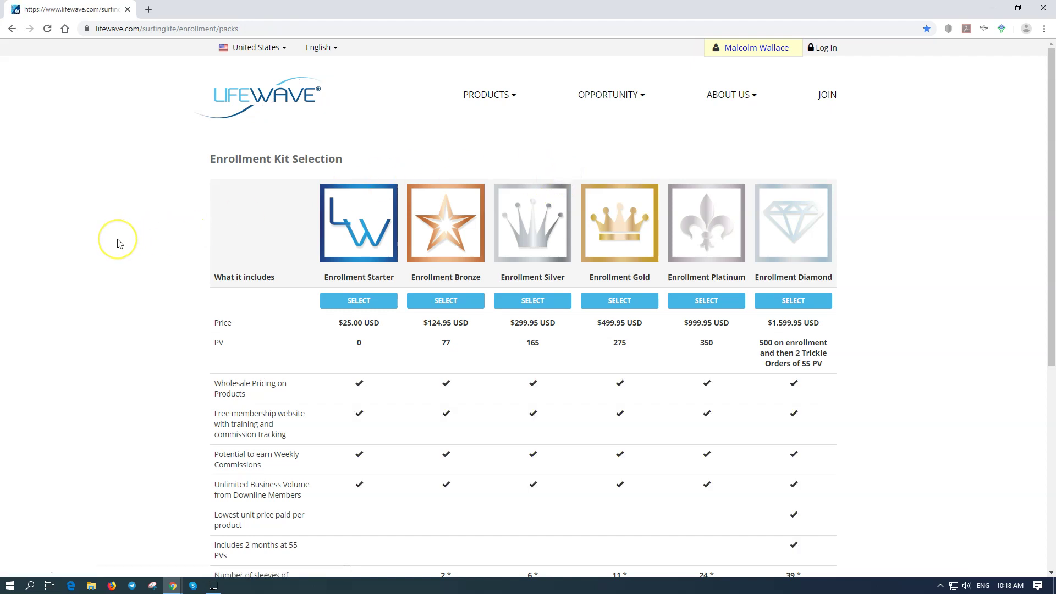
# Step: Compare the enrollment kits from Starter to Diamond by price, PV, benefits and number of patch sleeves
pyautogui.scroll(-3, 121, 242)
pyautogui.scroll(2, 128, 242)
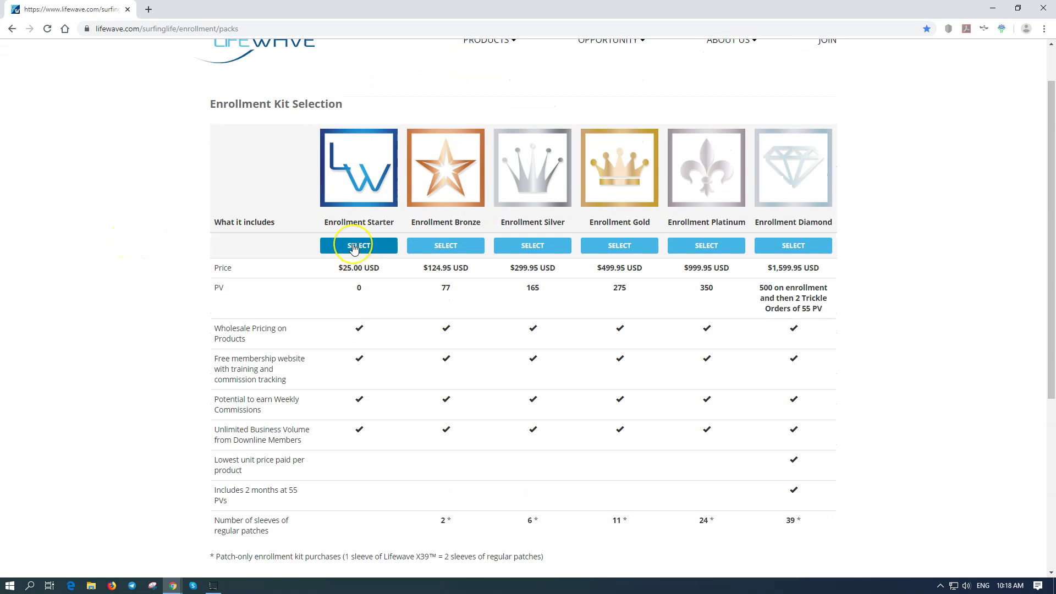
pyautogui.click(422, 165)
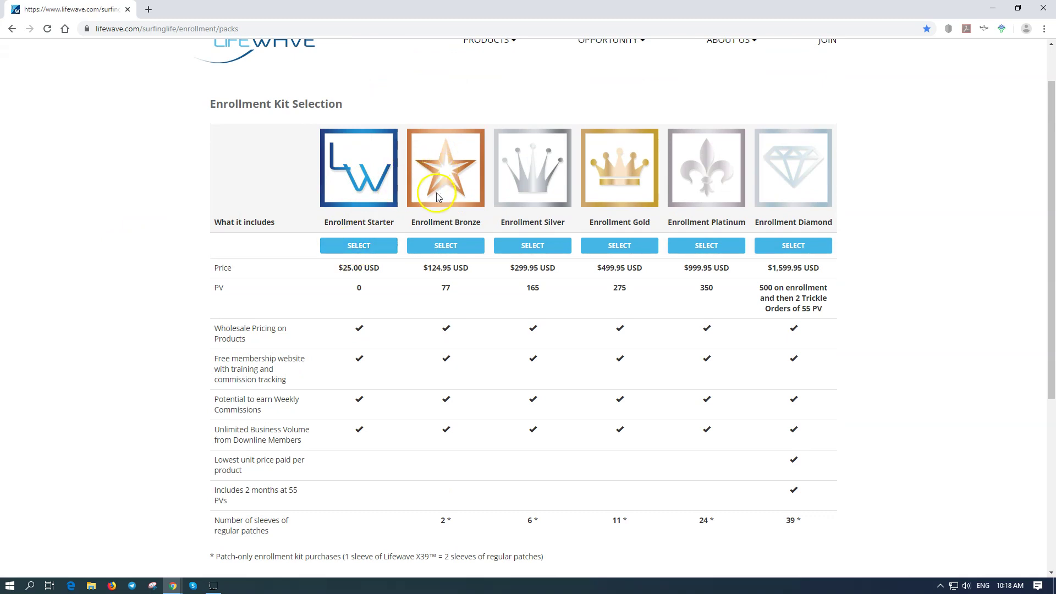
pyautogui.click(443, 248)
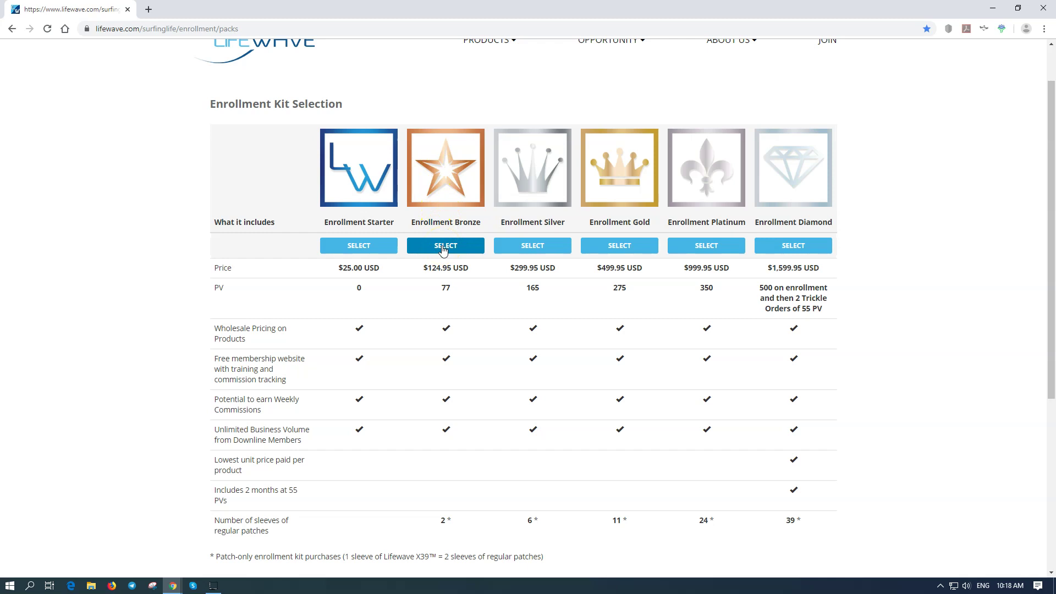
pyautogui.click(444, 245)
pyautogui.click(537, 251)
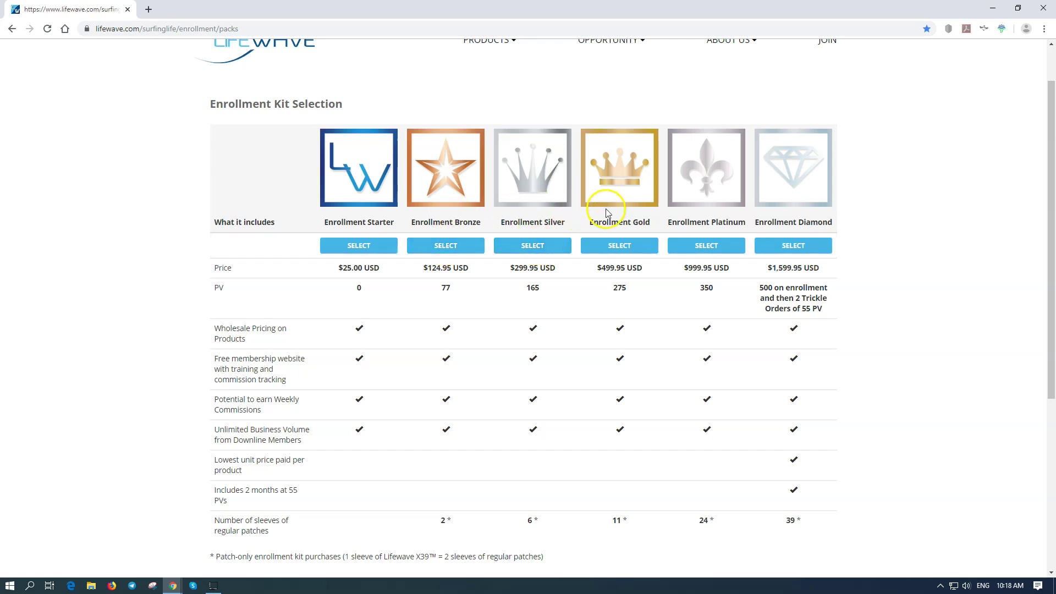
pyautogui.click(614, 248)
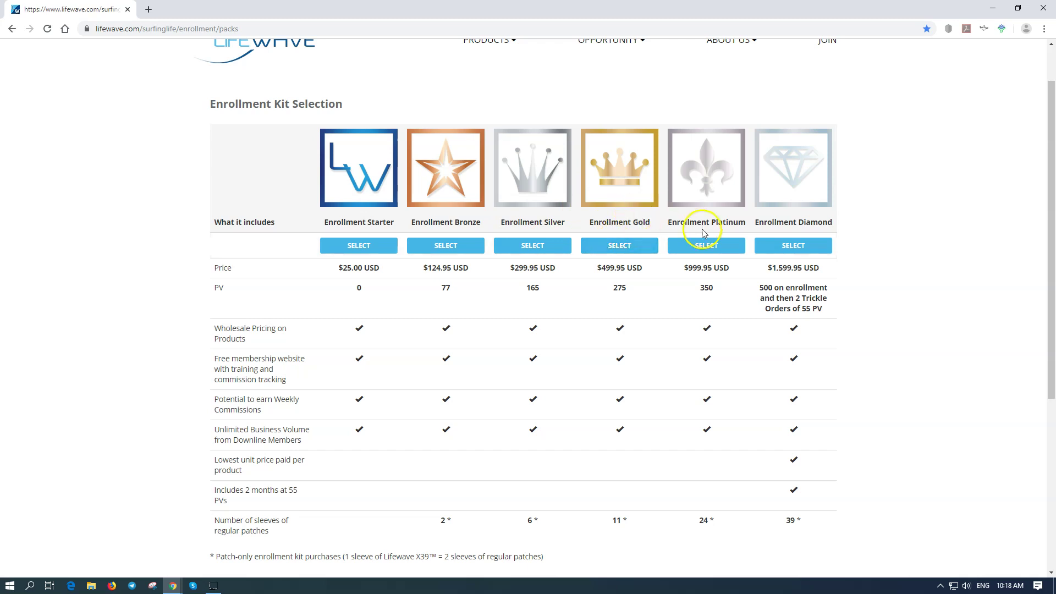
pyautogui.click(703, 248)
pyautogui.click(791, 246)
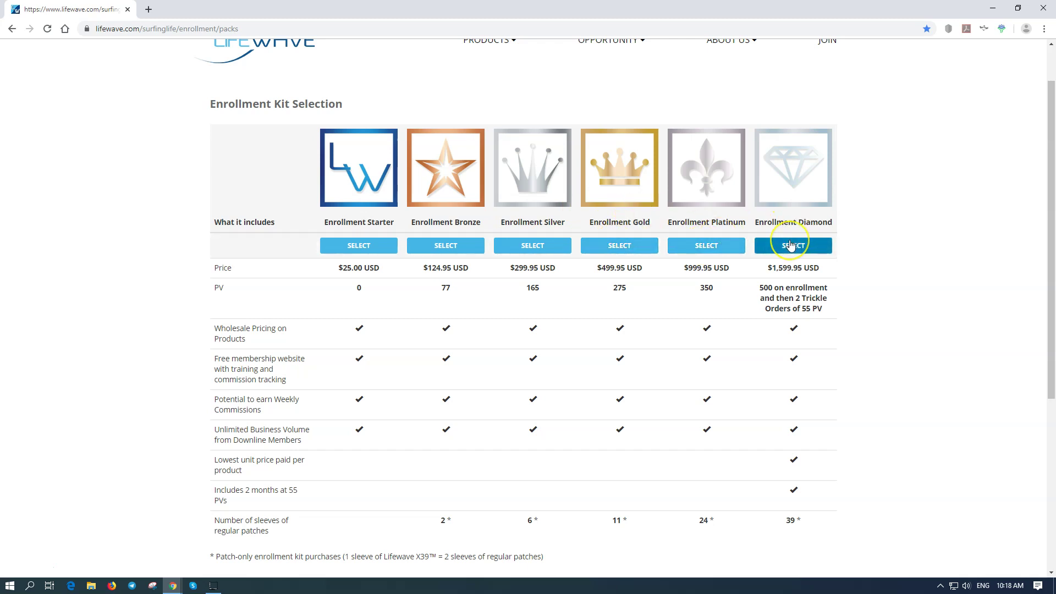
pyautogui.click(813, 251)
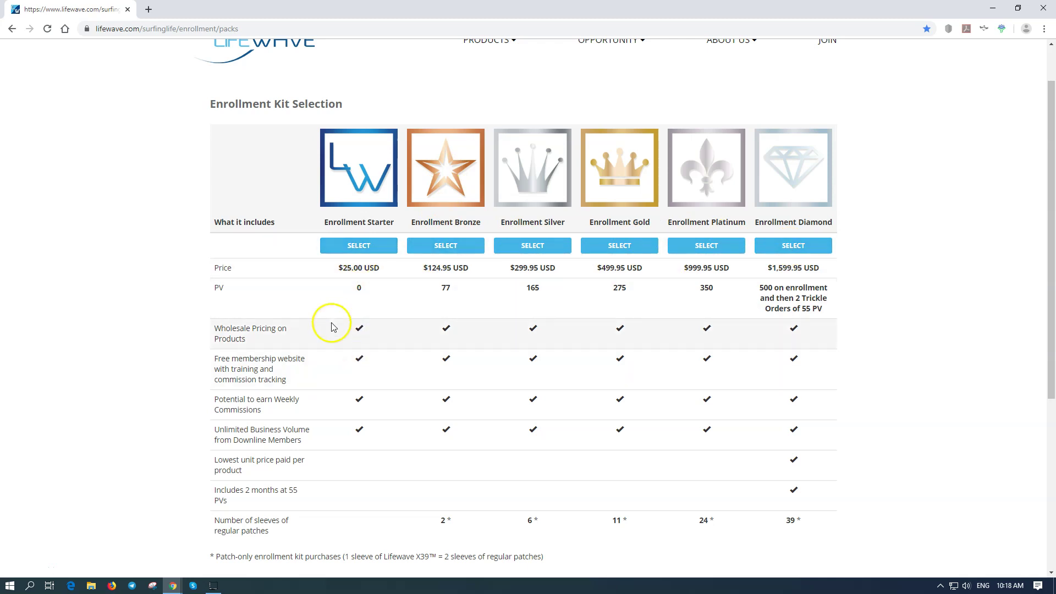
pyautogui.scroll(-2, 439, 394)
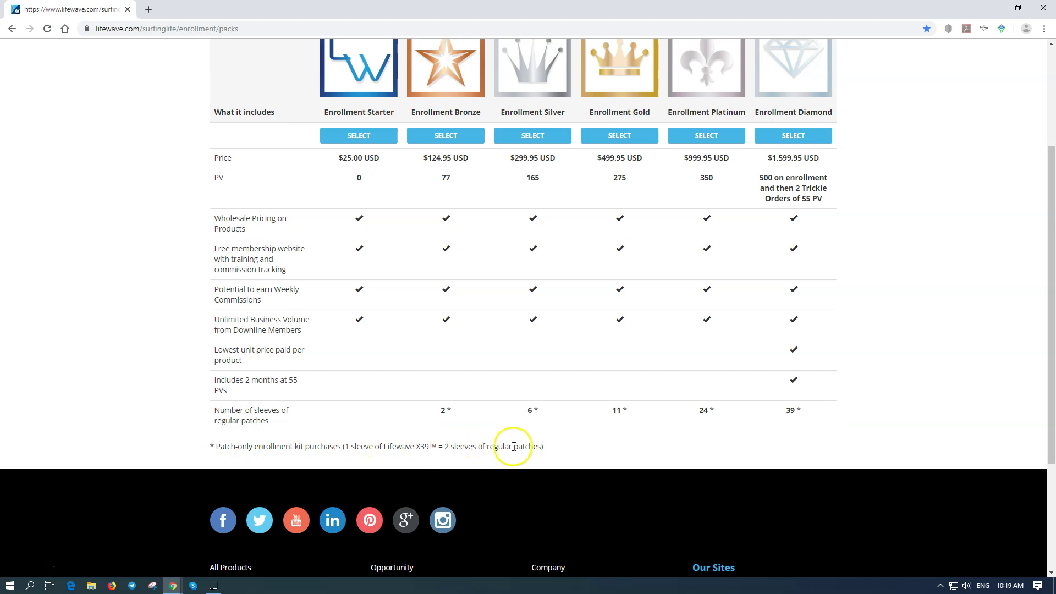
pyautogui.scroll(2, 504, 359)
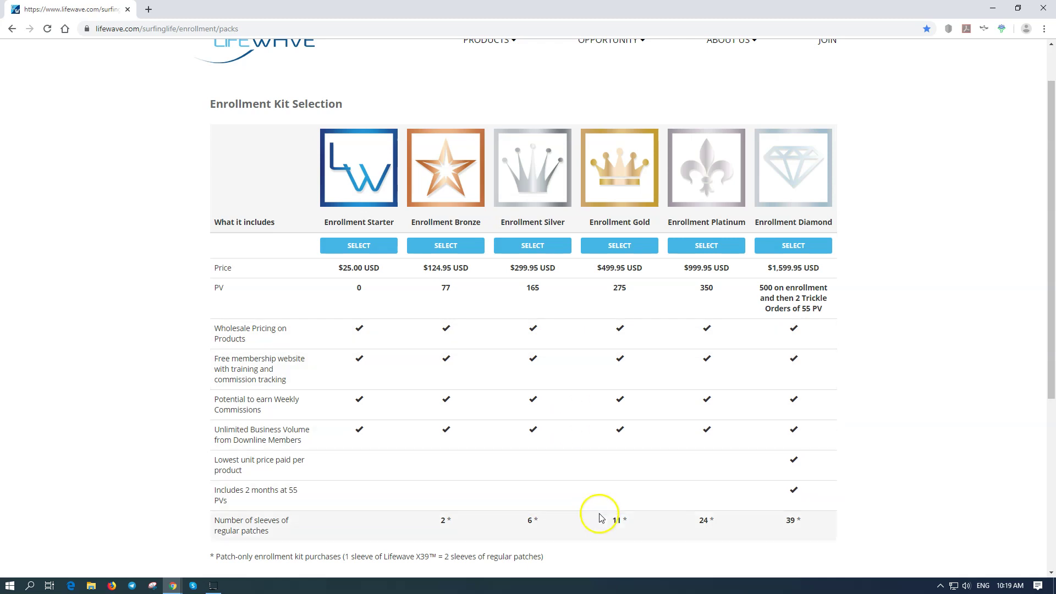
# Step: Select the Enrollment Gold kit and remove the Alavida patches from its item list
pyautogui.click(617, 247)
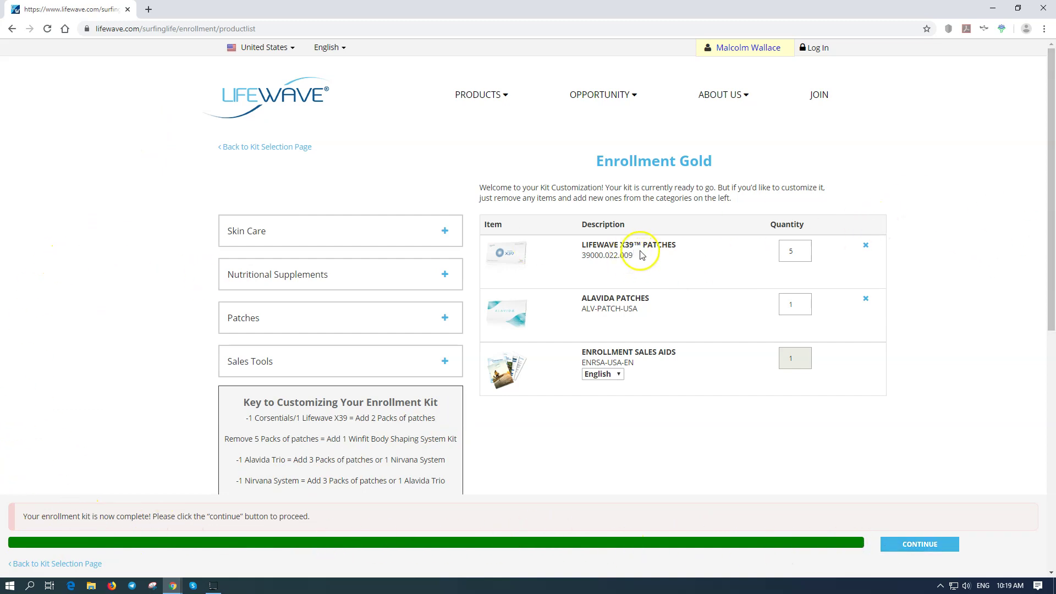
pyautogui.scroll(-1, 638, 248)
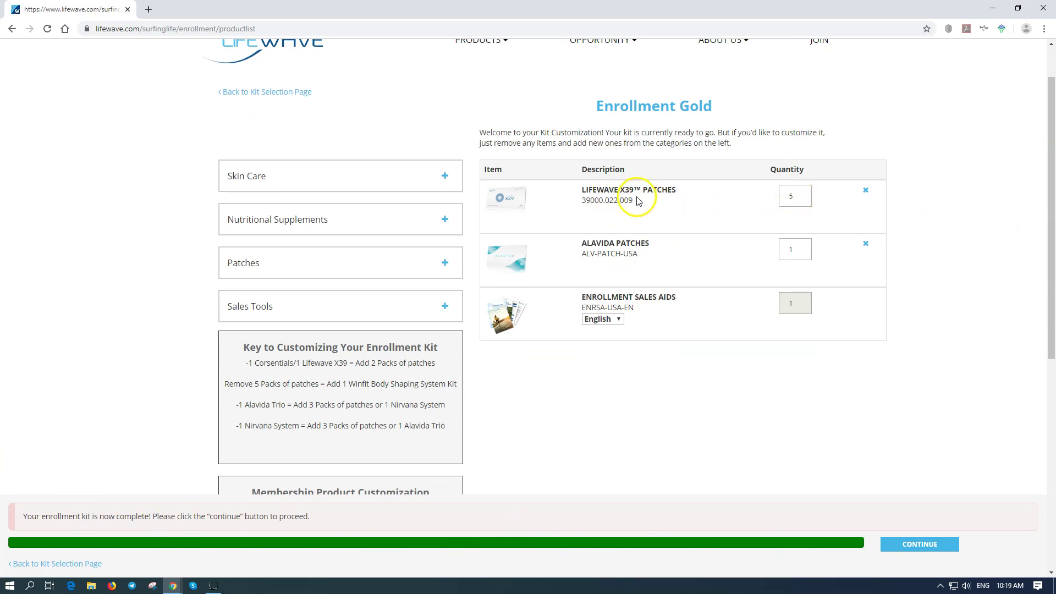
pyautogui.click(806, 253)
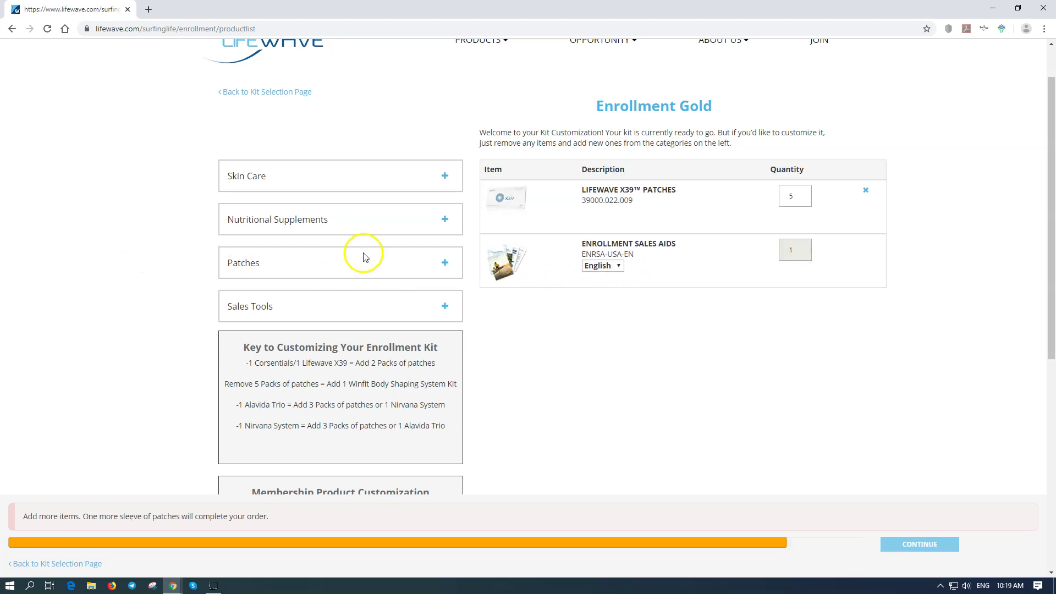
# Step: Add one sleeve of IceWave patches to the Gold kit from the patches category
pyautogui.click(445, 262)
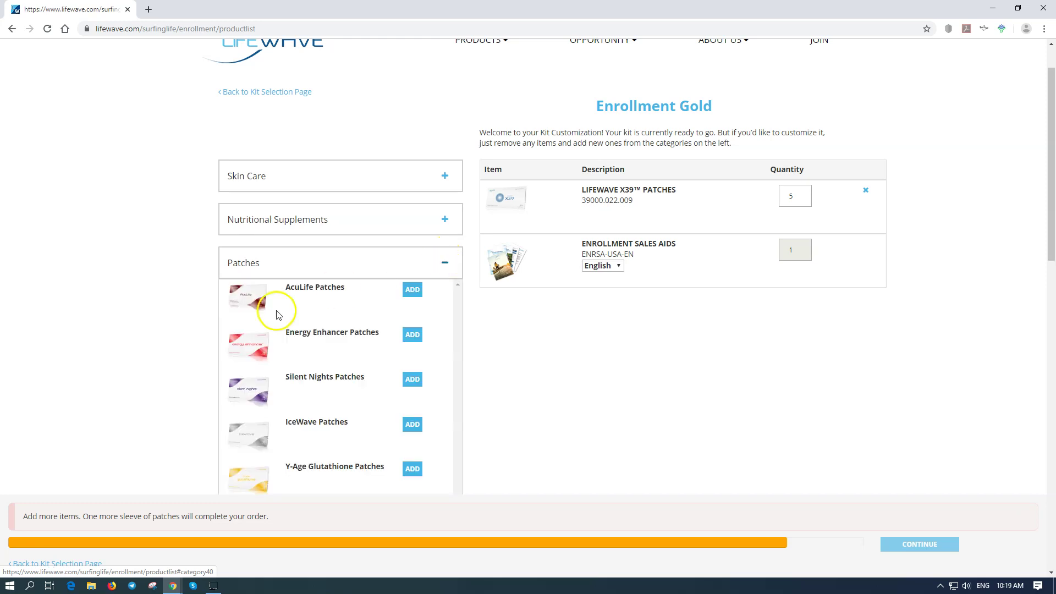
pyautogui.scroll(-1, 280, 328)
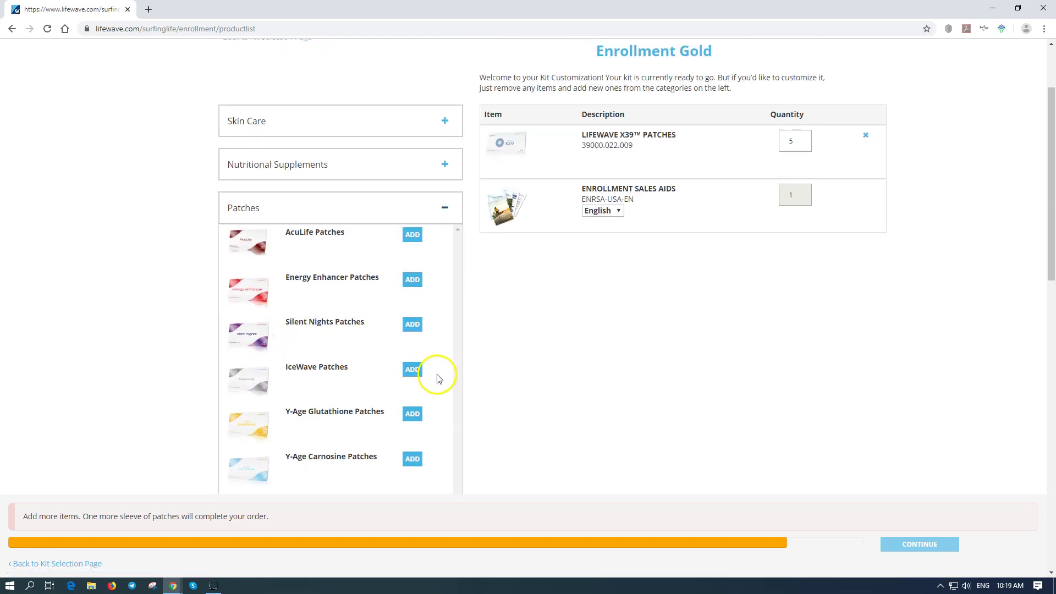
pyautogui.click(413, 370)
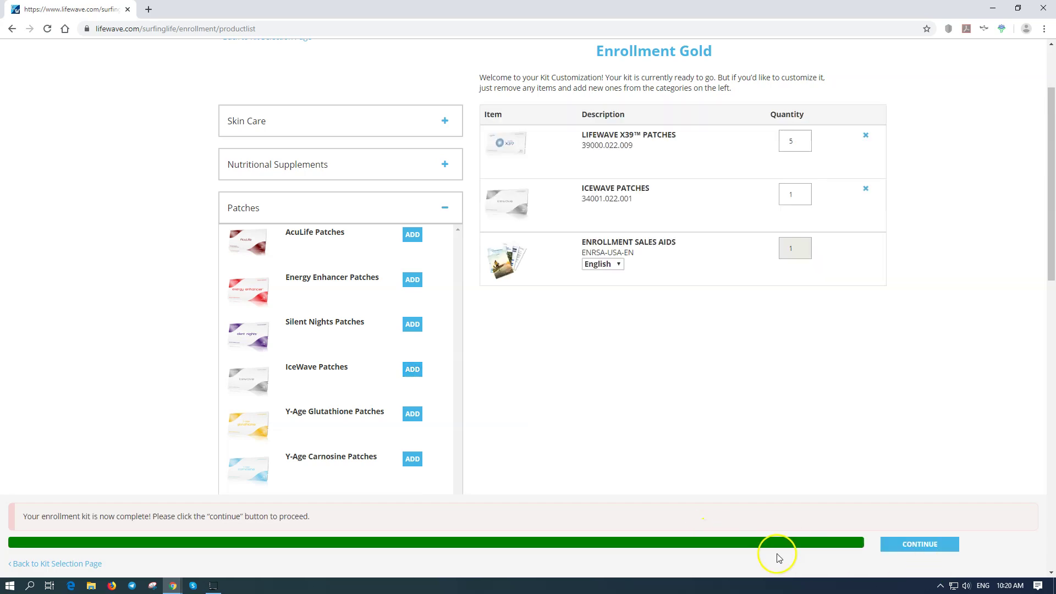
# Step: Remove the IceWave patches from the Gold kit and add them back
pyautogui.click(806, 196)
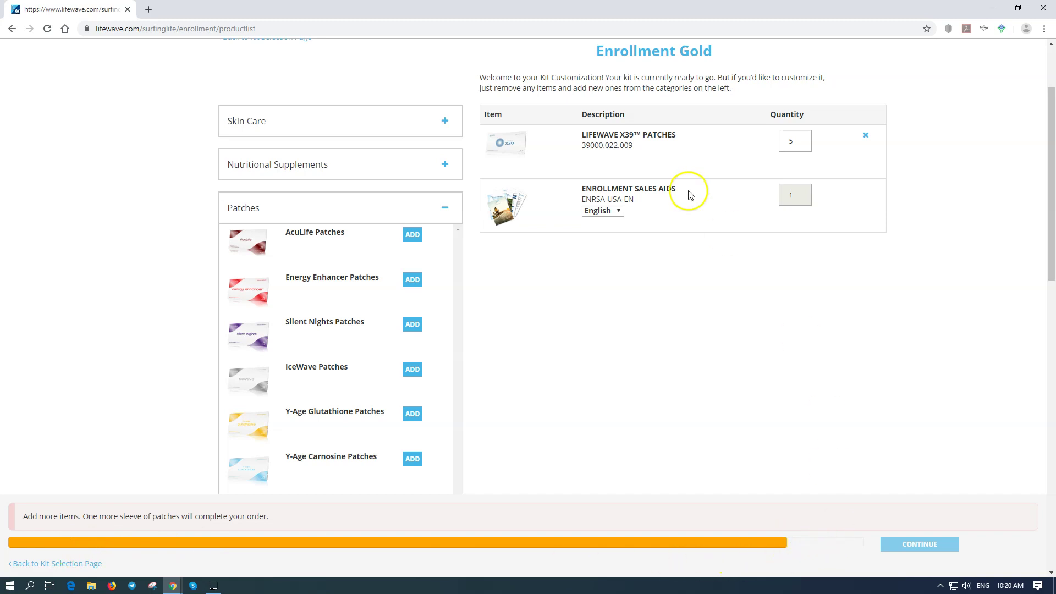
pyautogui.click(412, 372)
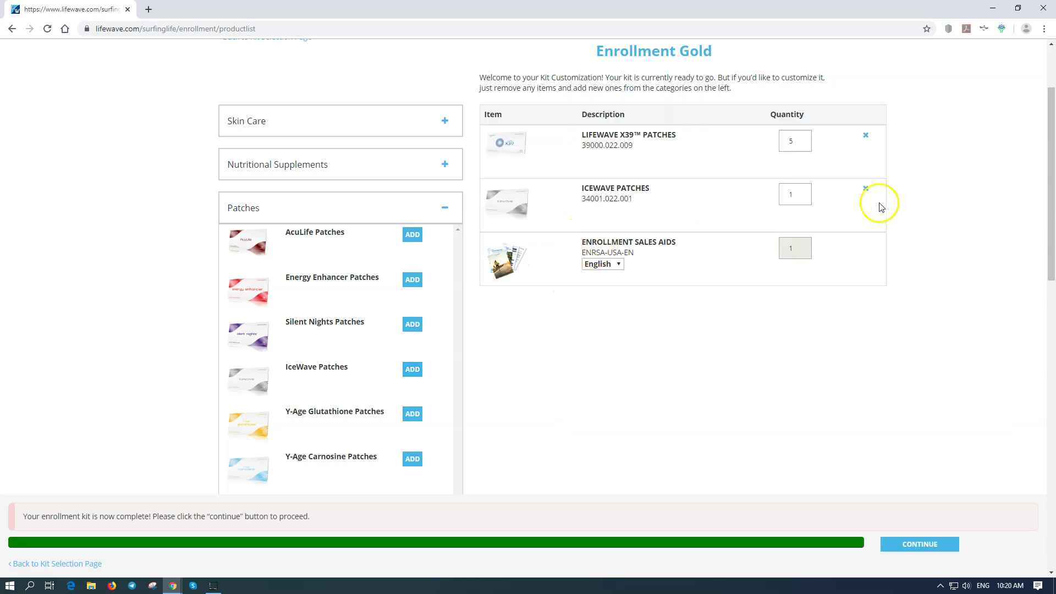
# Step: Reduce the LifeWave X39 patches quantity to 4 and add one sleeve of Y-Age Aeon patches
pyautogui.moveTo(807, 142)
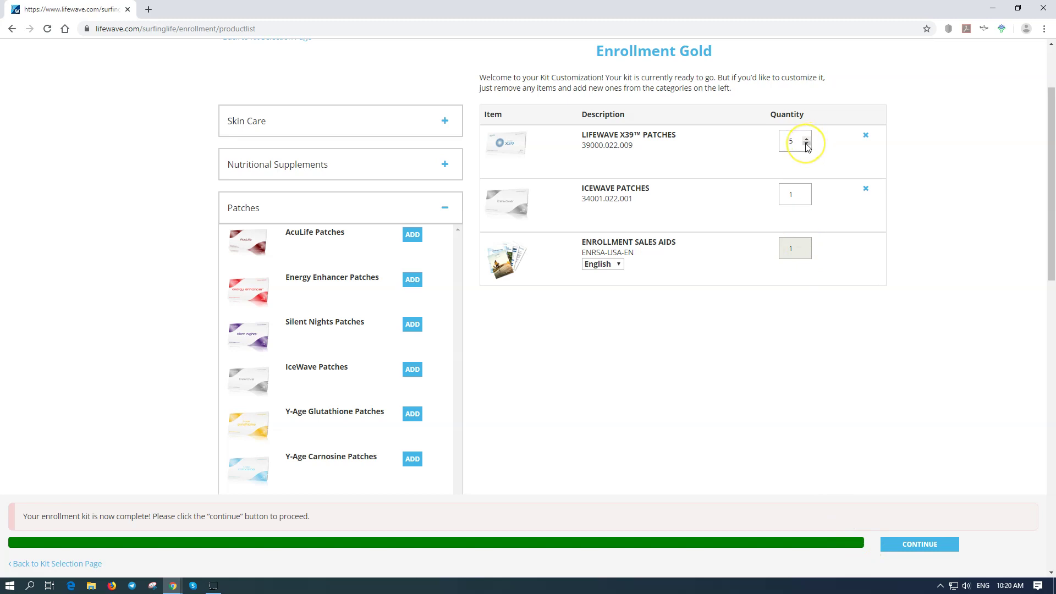
pyautogui.click(807, 144)
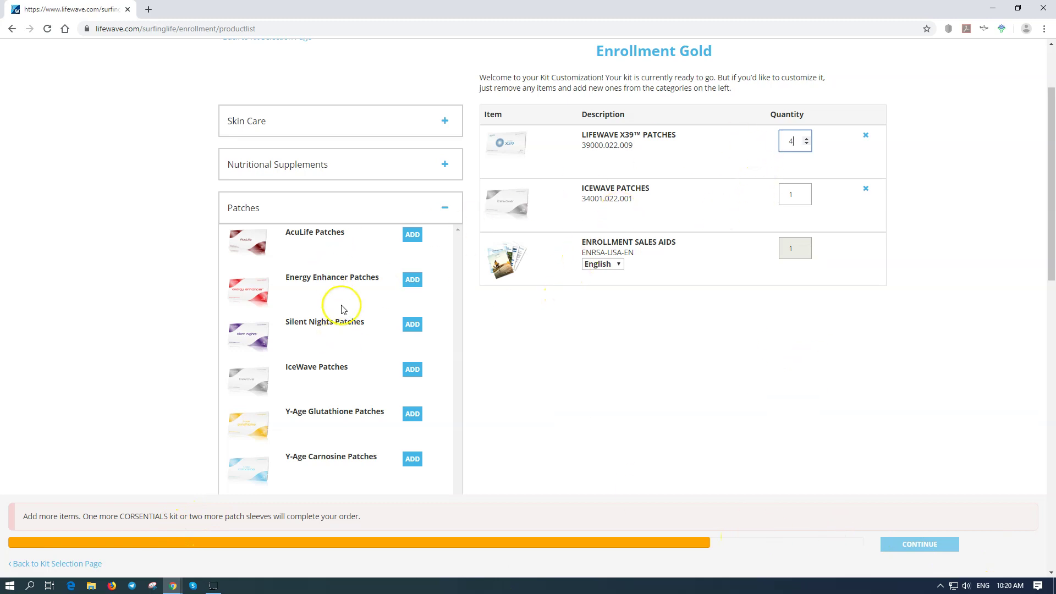
pyautogui.scroll(-2, 309, 302)
pyautogui.scroll(-1, 342, 306)
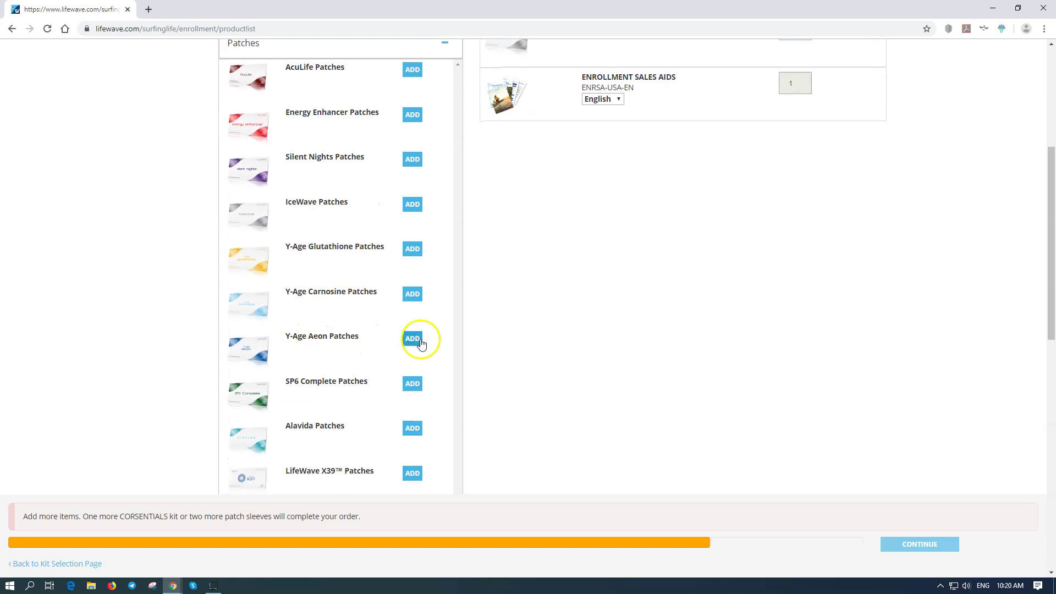
pyautogui.click(413, 339)
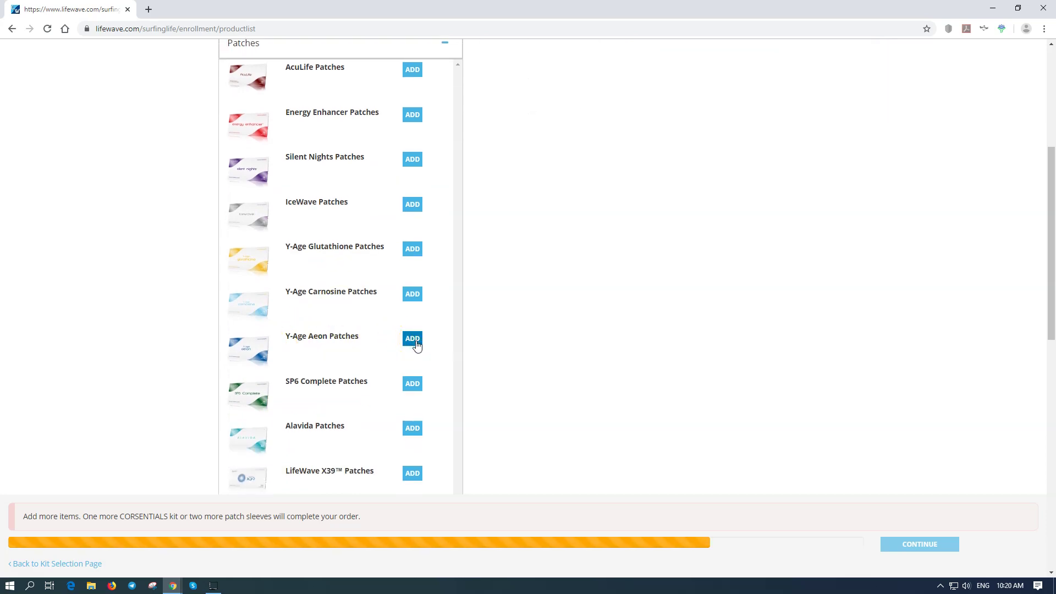
pyautogui.scroll(3, 719, 138)
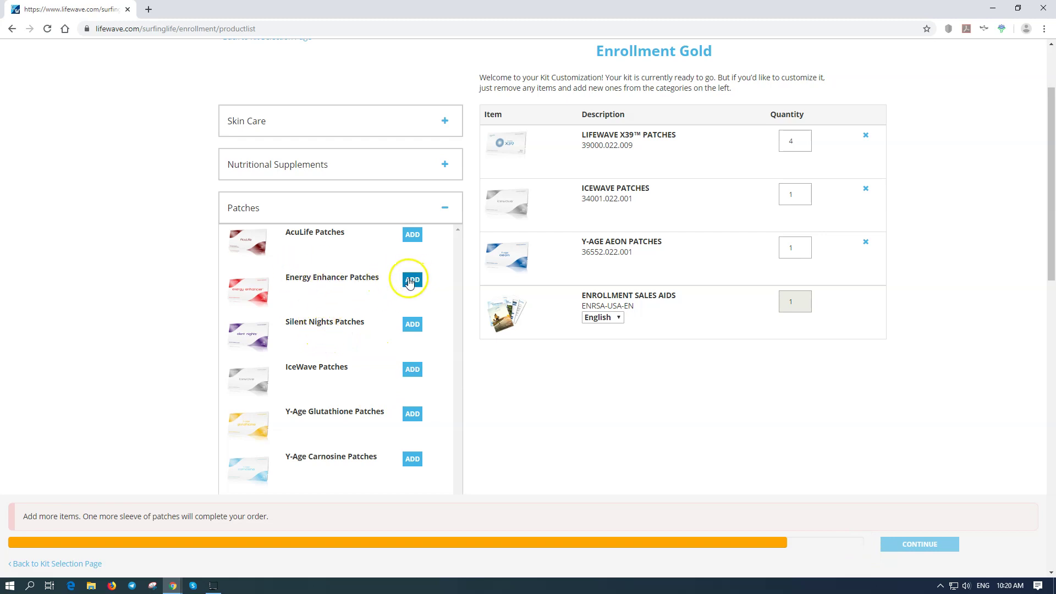
# Step: Add one sleeve of Y-Age Carnosine patches to complete the Gold kit
pyautogui.scroll(-5, 354, 346)
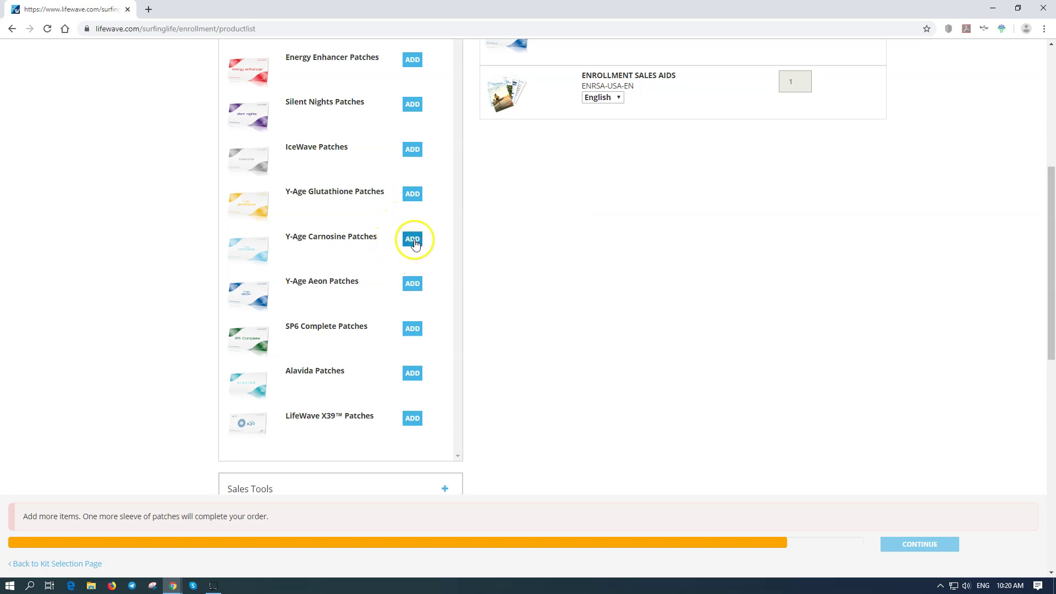
pyautogui.click(414, 242)
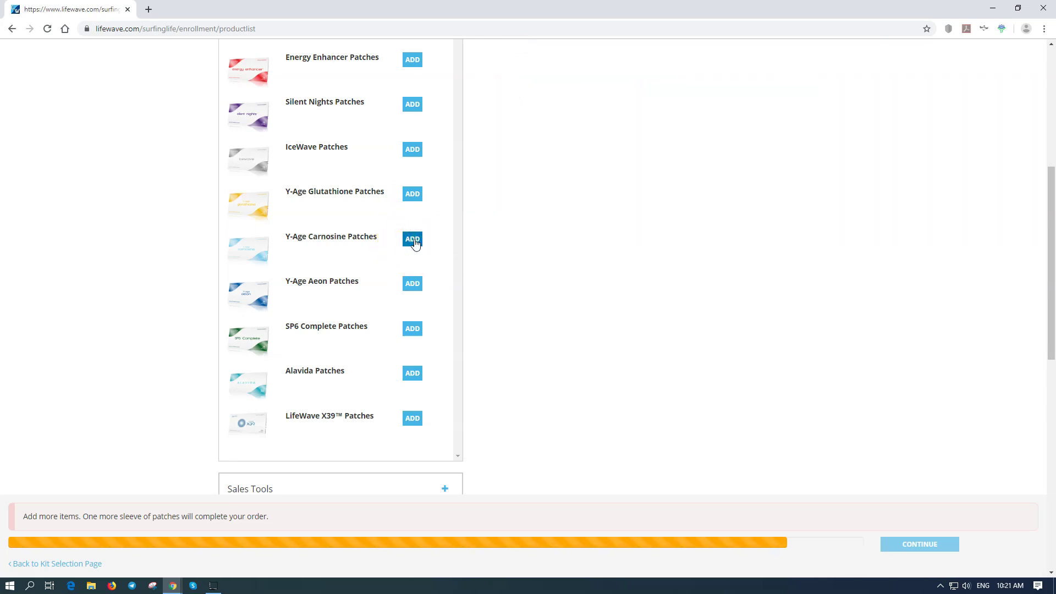
pyautogui.click(412, 283)
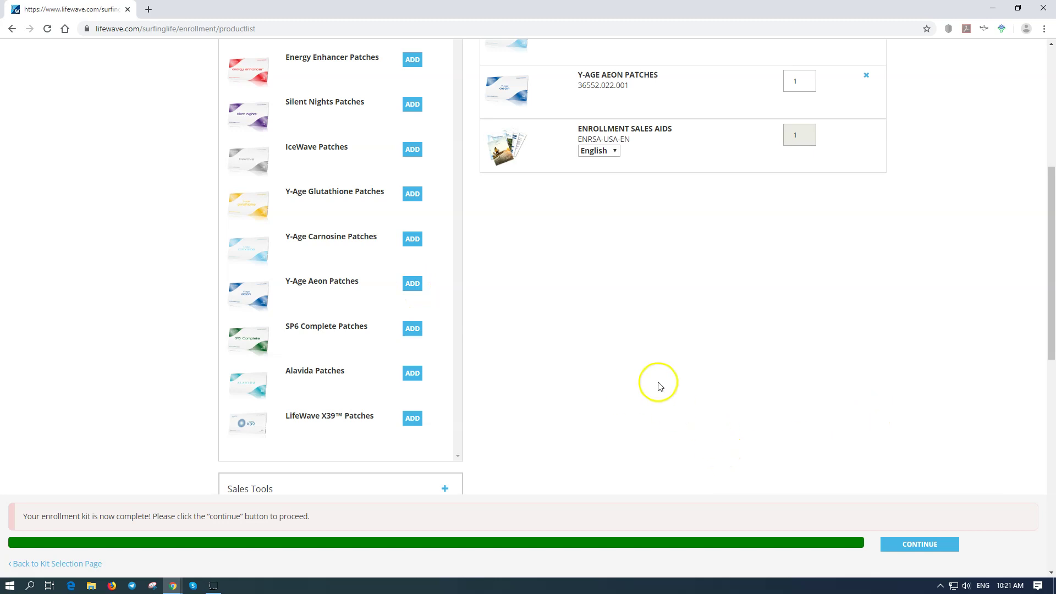
pyautogui.scroll(3, 744, 359)
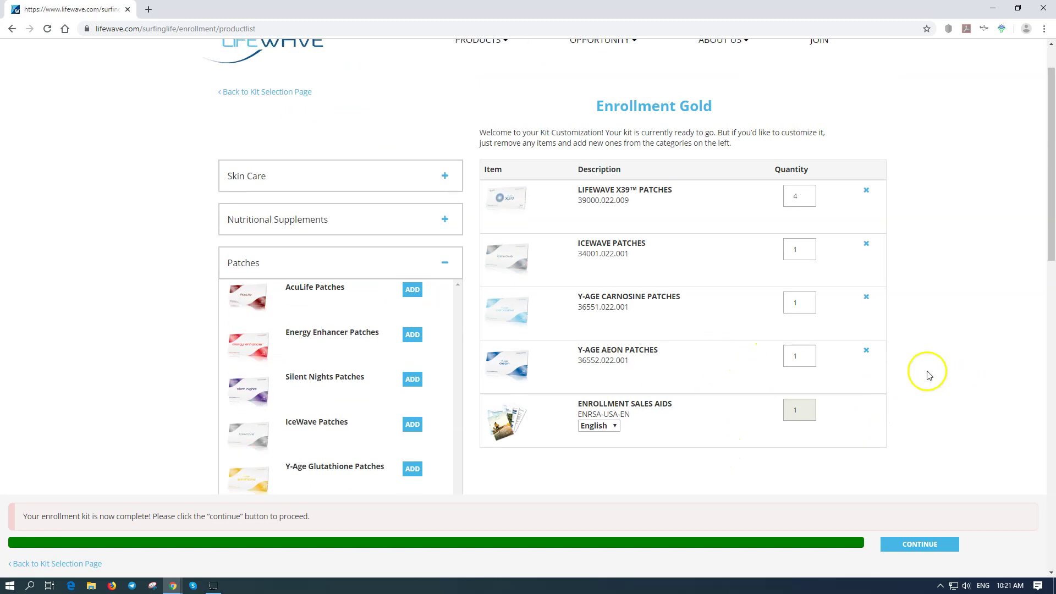
pyautogui.click(912, 312)
pyautogui.scroll(1, 93, 148)
# Step: Return to the enrollment kit selection and select the Enrollment Diamond kit
pyautogui.click(12, 29)
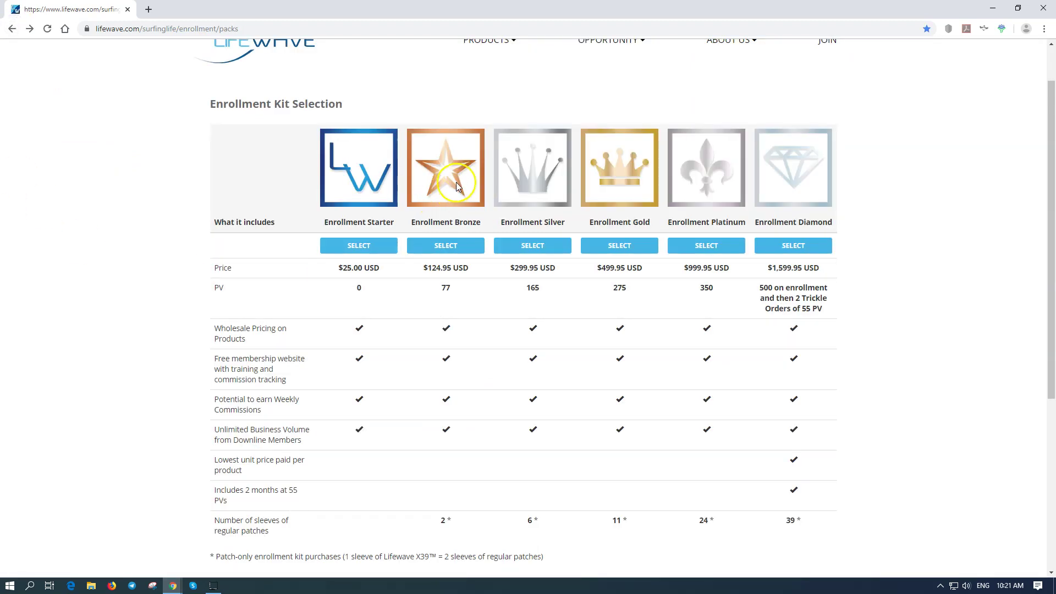
pyautogui.click(798, 246)
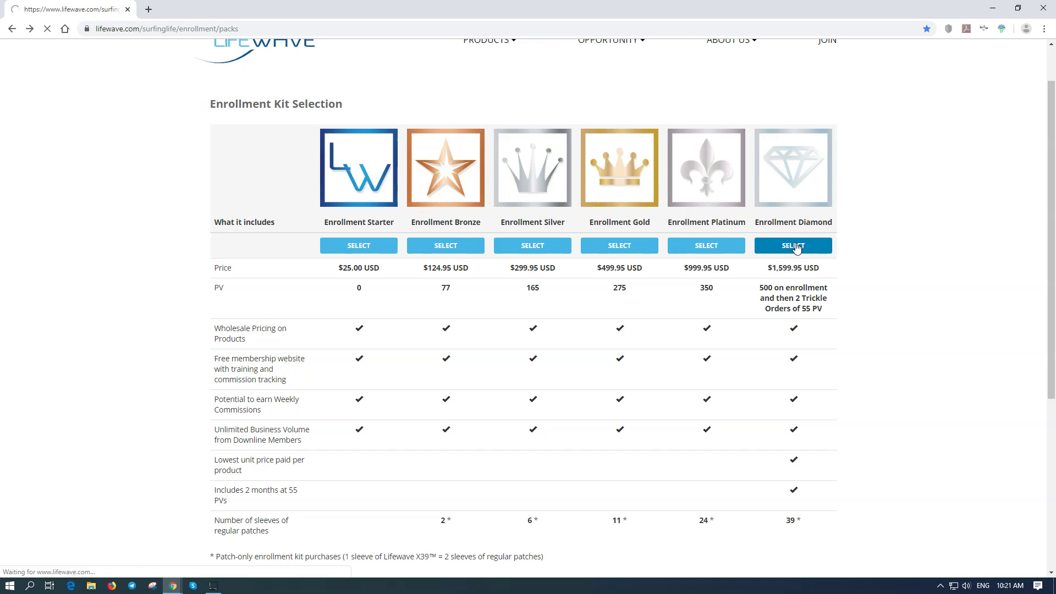
# Step: Review the contents of the Enrollment Diamond kit and return to the kit selection to compare the kits
pyautogui.click(800, 247)
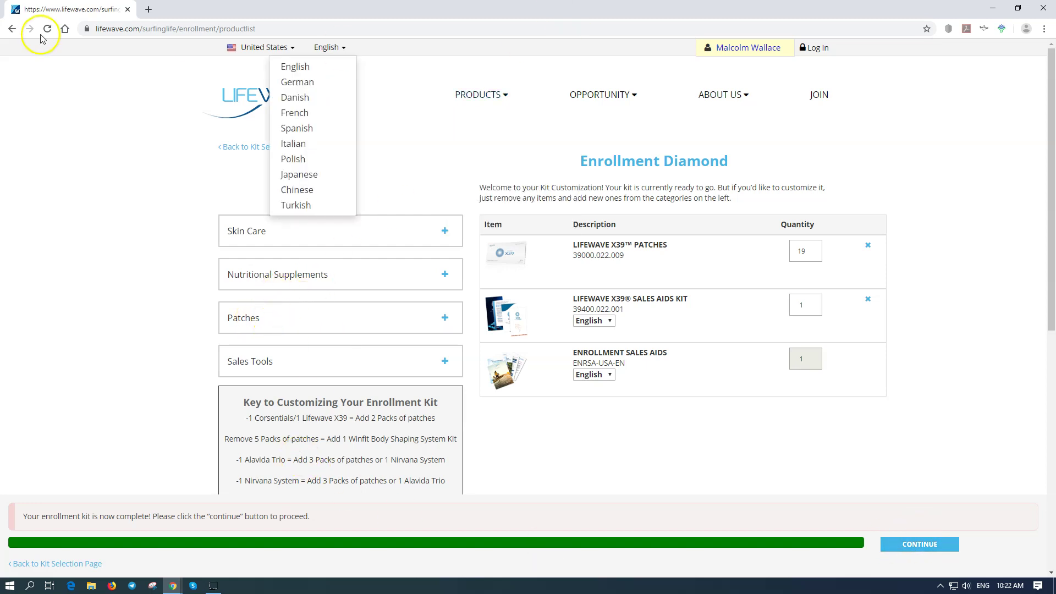
pyautogui.click(12, 30)
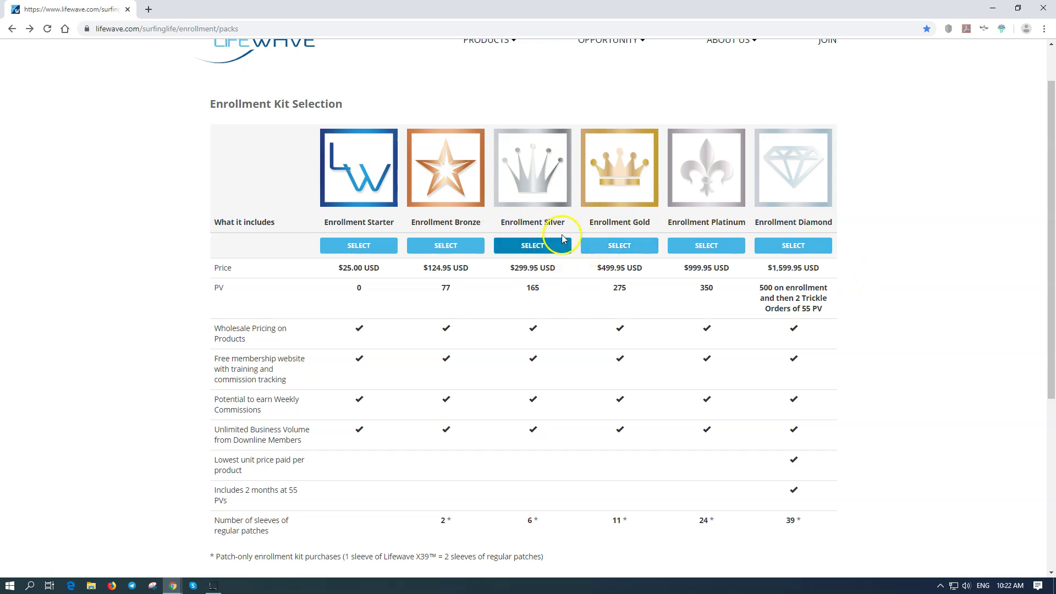
pyautogui.click(610, 247)
pyautogui.click(439, 251)
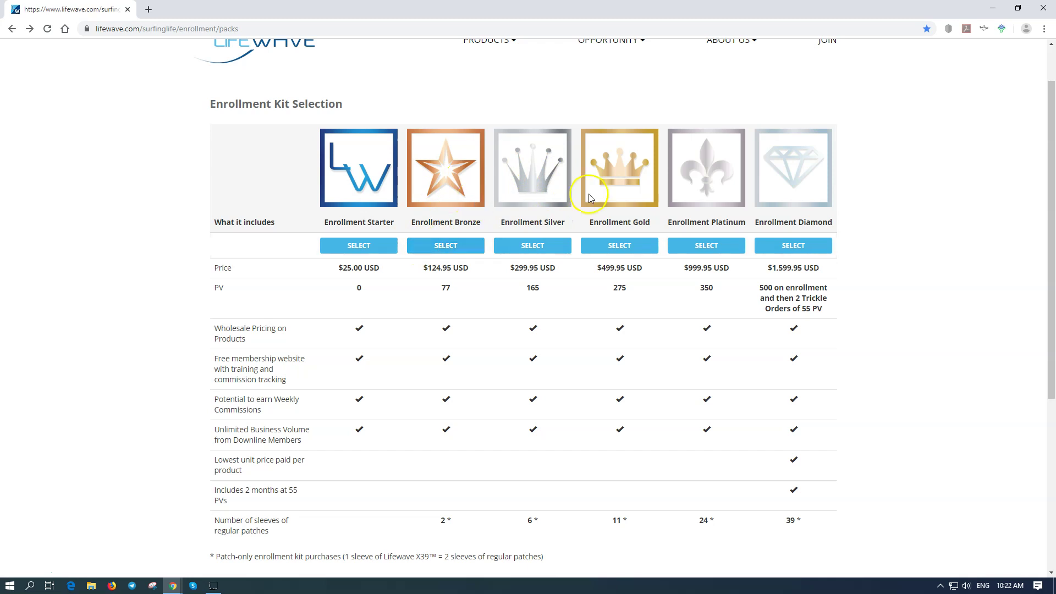
pyautogui.click(628, 246)
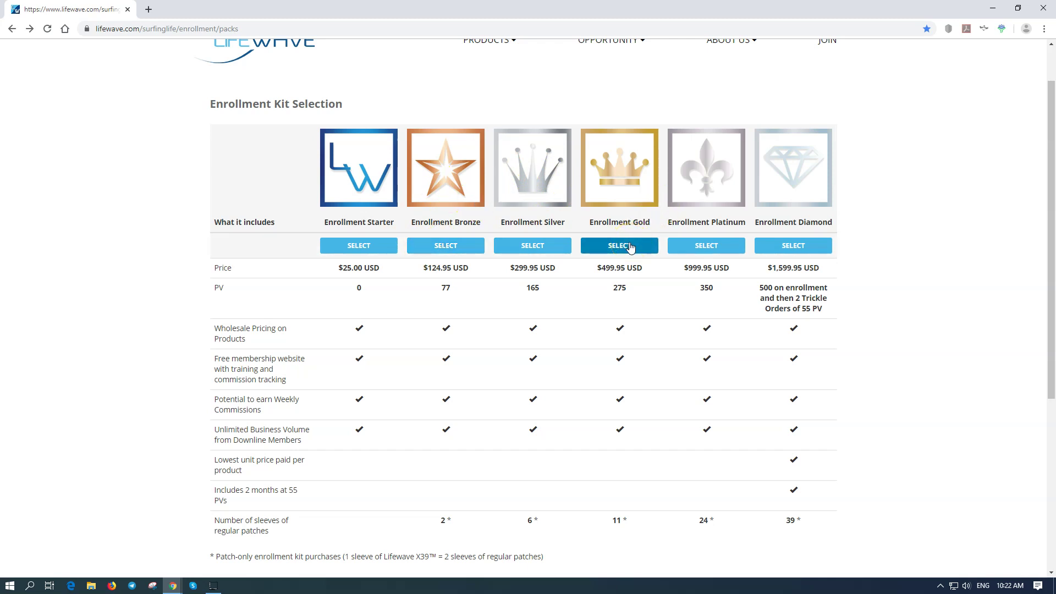
pyautogui.click(795, 249)
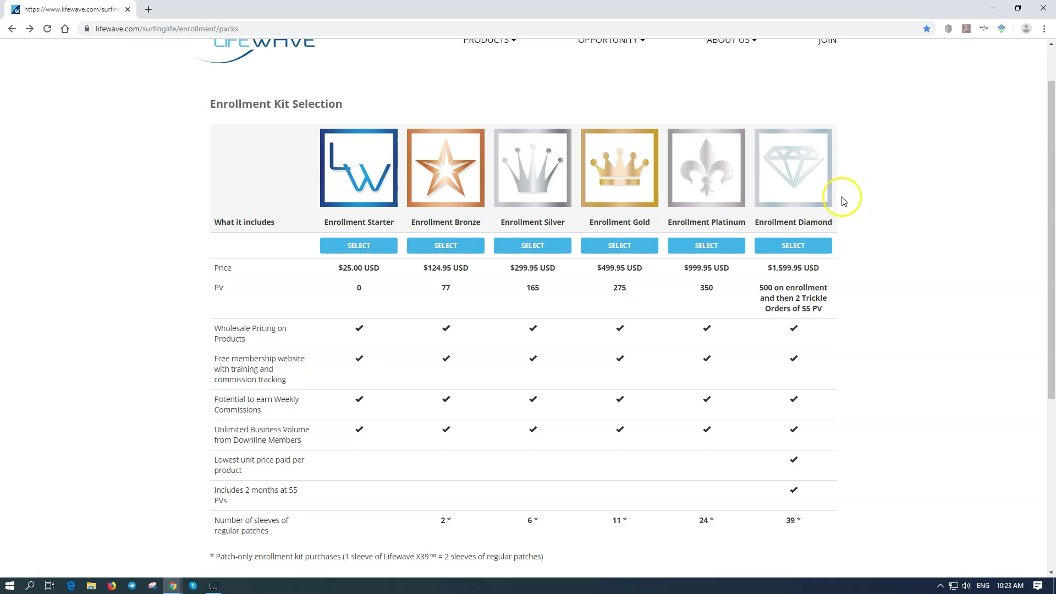
# Step: Select the Enrollment Bronze kit and continue to the personal information form with its default contents
pyautogui.click(442, 247)
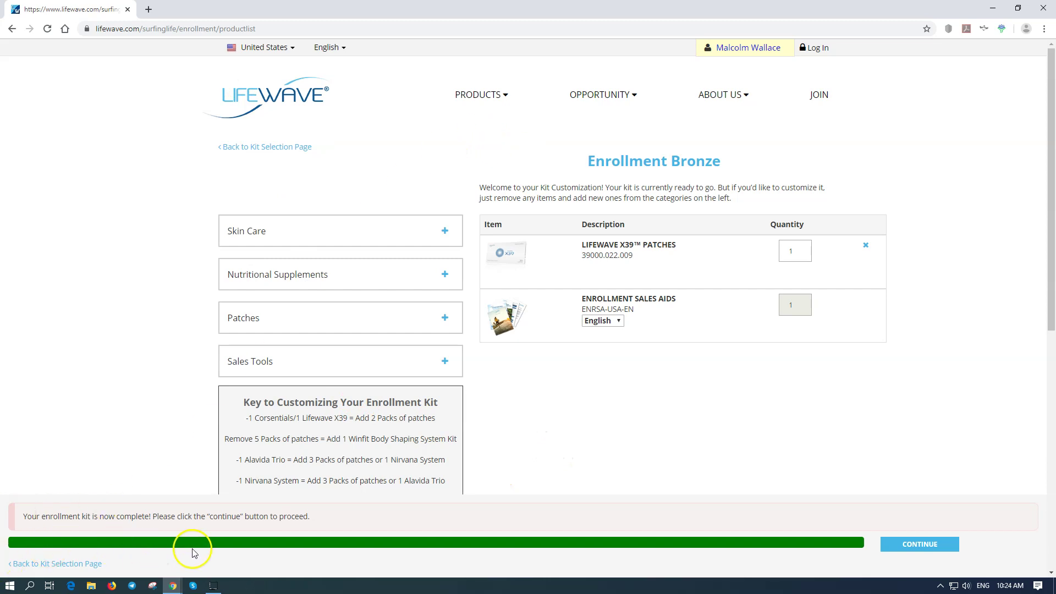
pyautogui.click(918, 544)
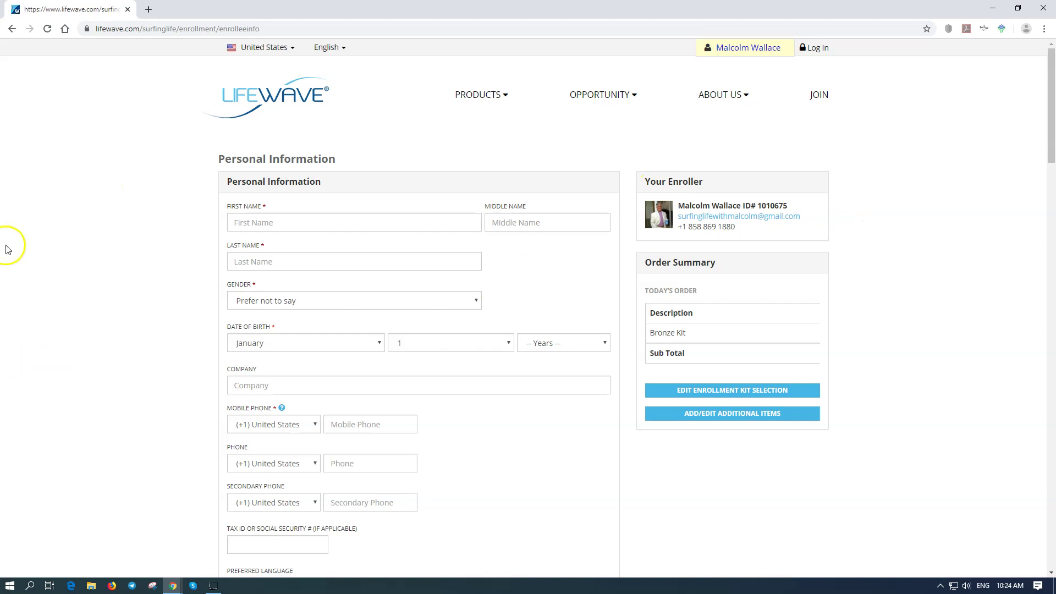
# Step: Review the gender options, company field, mobile phone hint and phone country codes in the Personal Information section
pyautogui.click(477, 304)
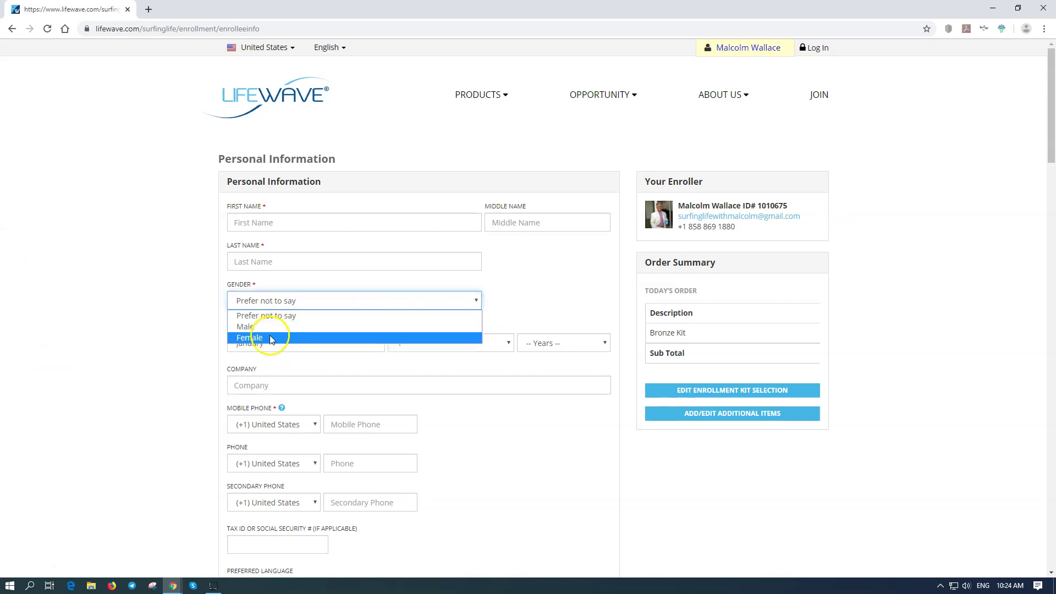
pyautogui.click(128, 316)
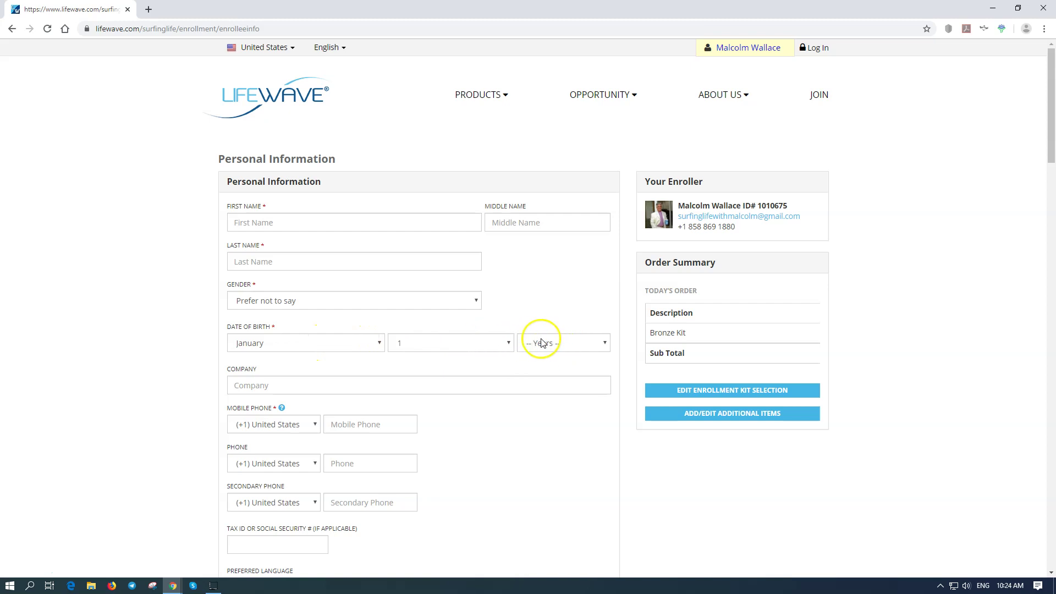
pyautogui.scroll(-3, 138, 358)
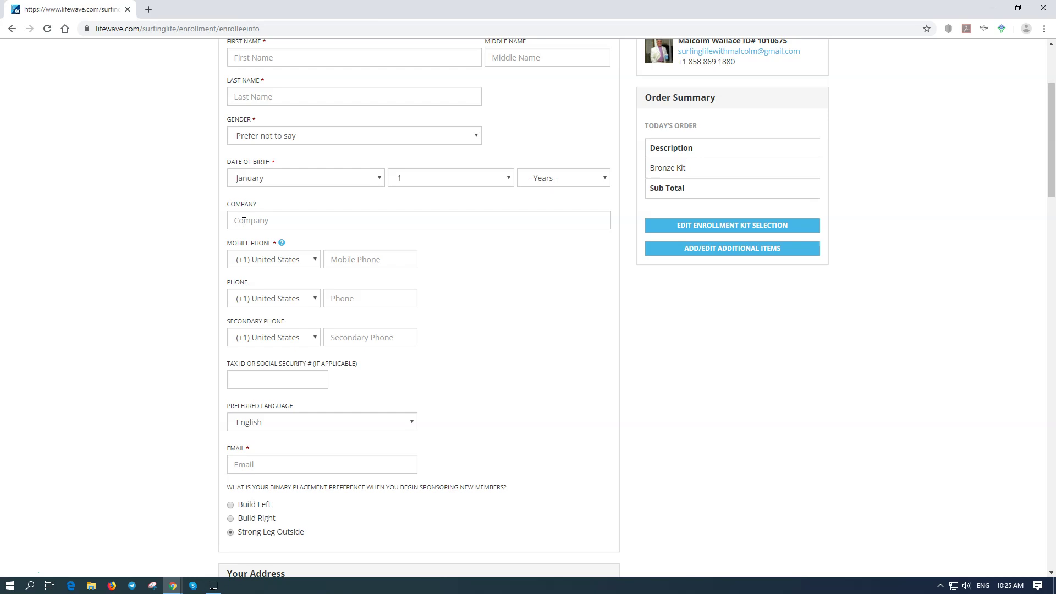
pyautogui.click(236, 222)
pyautogui.moveTo(281, 247)
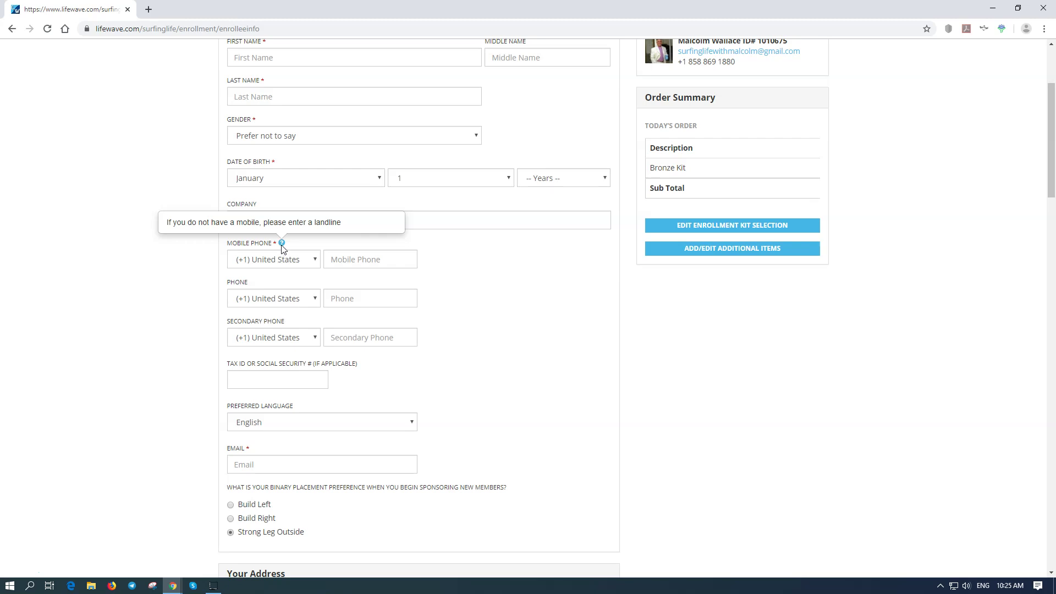
pyautogui.click(314, 261)
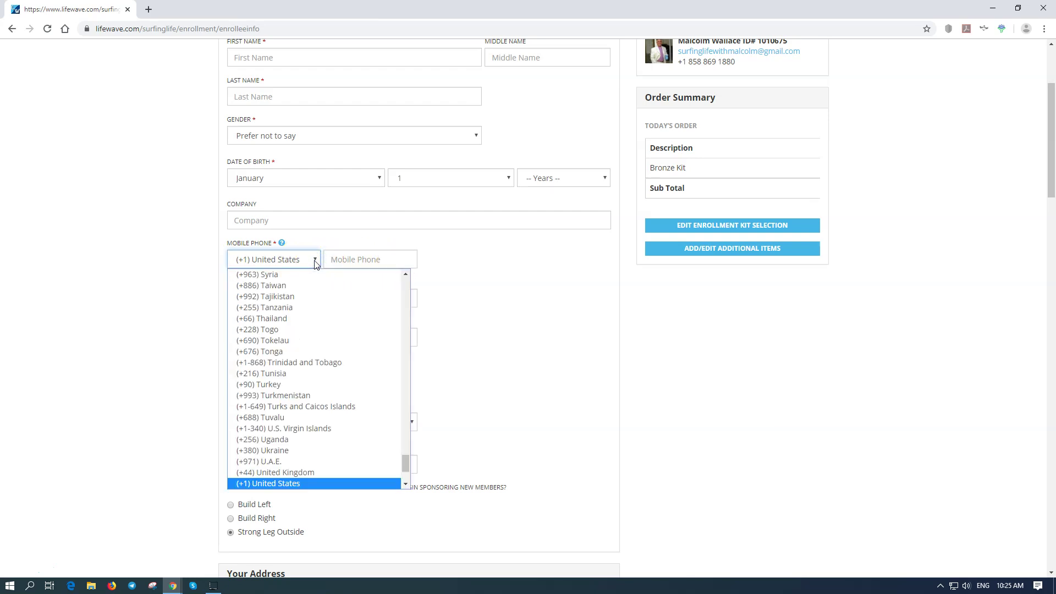
pyautogui.click(83, 330)
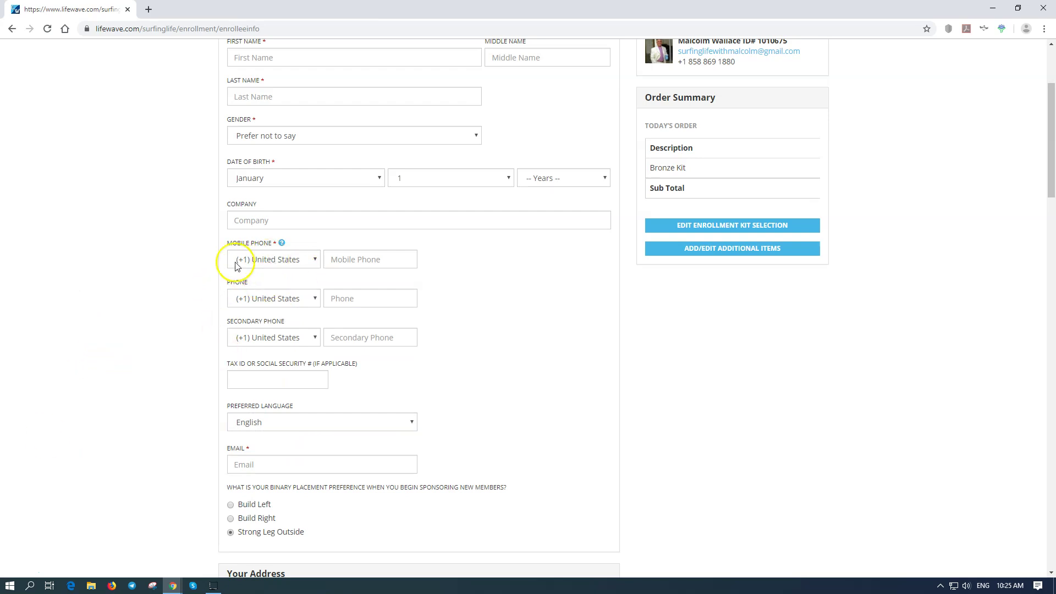
# Step: Review the tax ID field, preferred language options, email field and binary placement preference
pyautogui.scroll(-3, 182, 273)
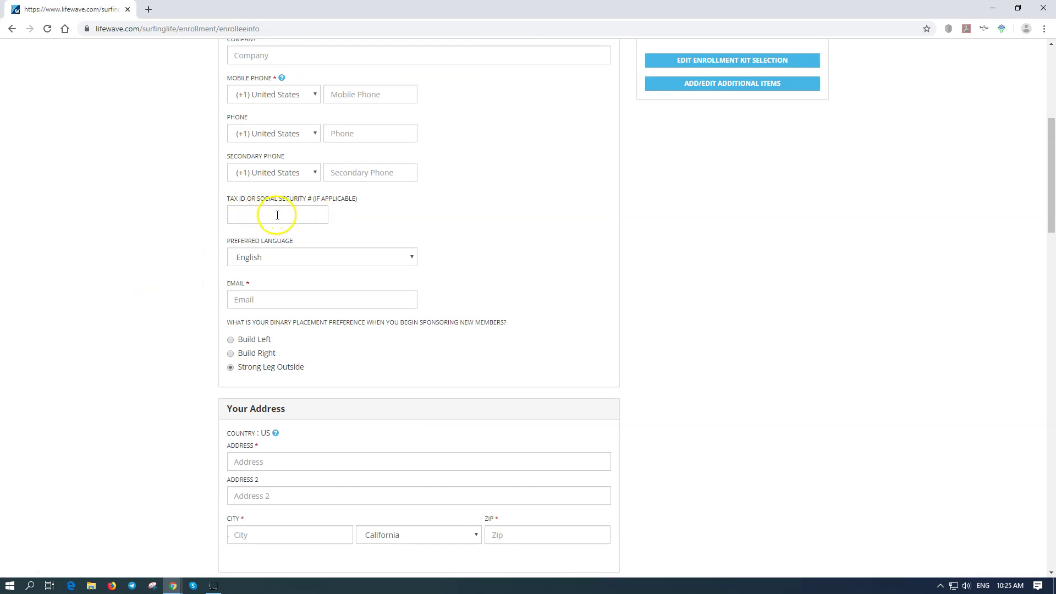
pyautogui.click(412, 258)
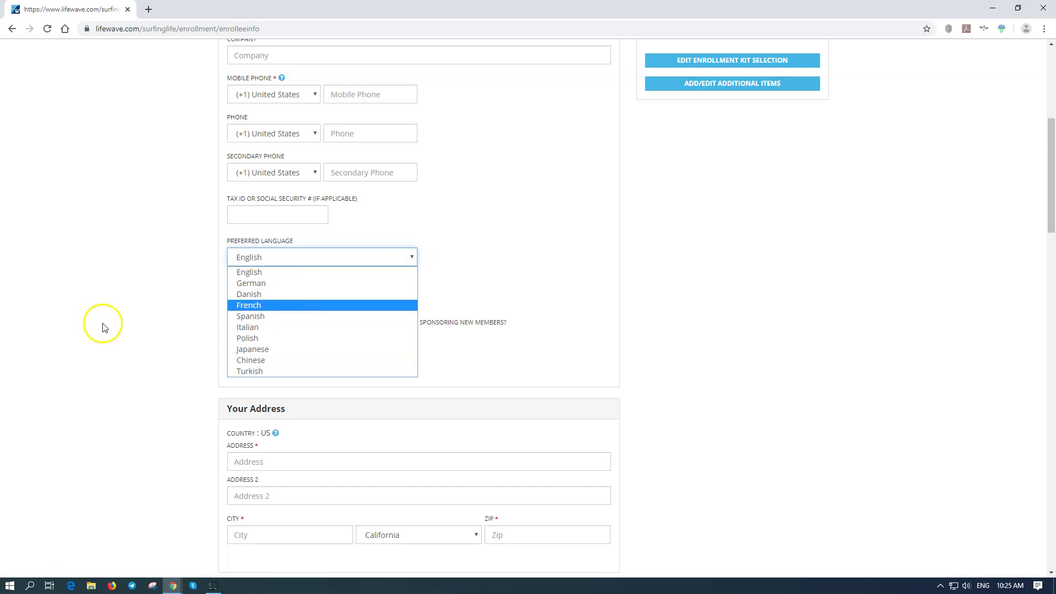
pyautogui.click(81, 287)
pyautogui.scroll(-2, 118, 220)
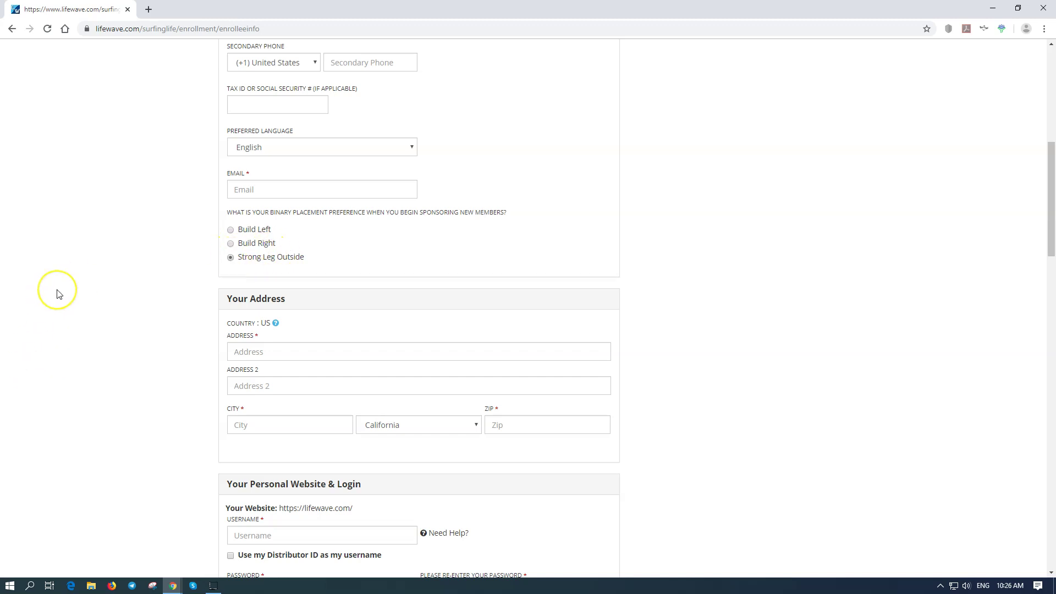
# Step: Examine the address fields and the username and password fields for the personal website and login
pyautogui.scroll(-4, 106, 243)
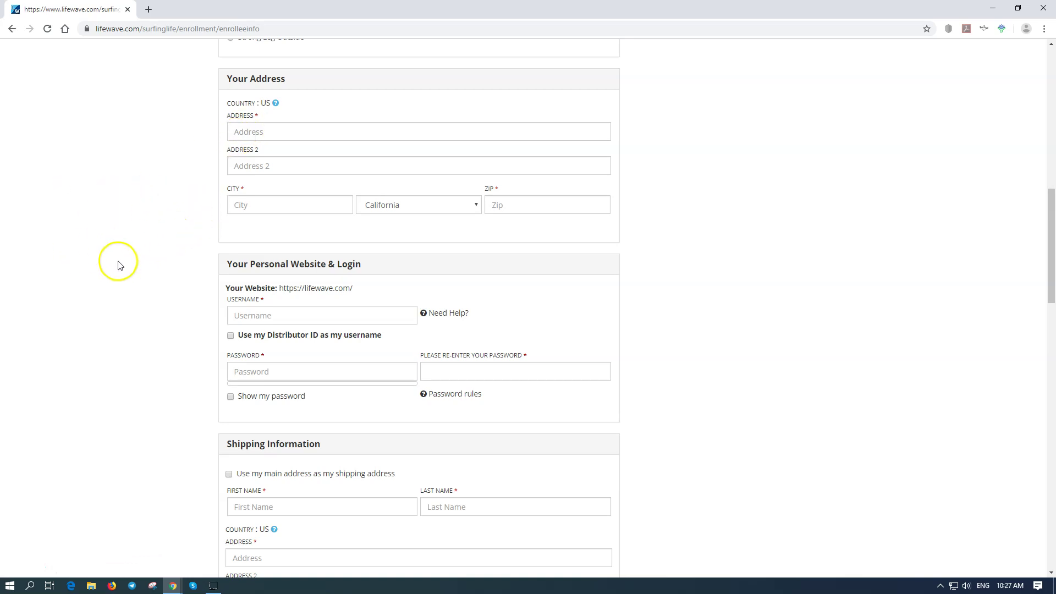
pyautogui.scroll(-2, 117, 259)
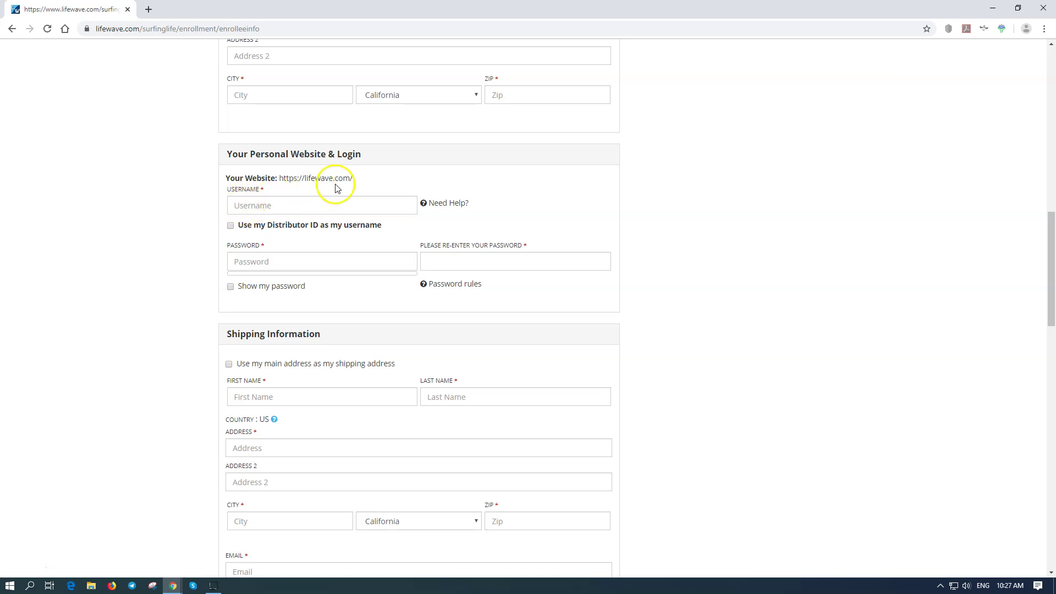
pyautogui.click(247, 205)
pyautogui.moveTo(426, 286)
# Step: Examine the Shipping Information section and compare its main-address option with the Your Address section
pyautogui.scroll(-3, 95, 355)
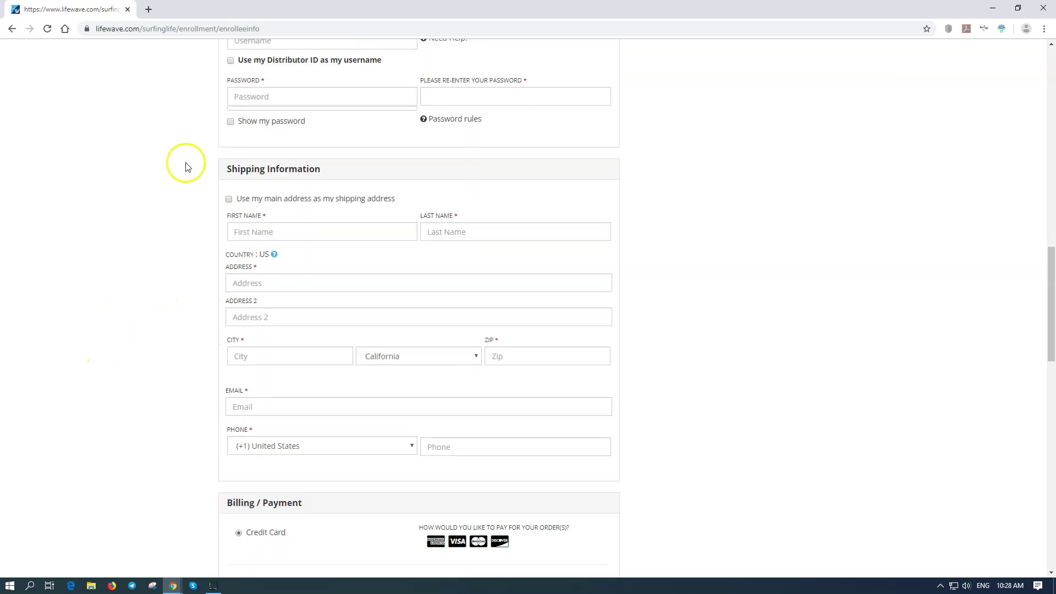
pyautogui.scroll(-1, 165, 182)
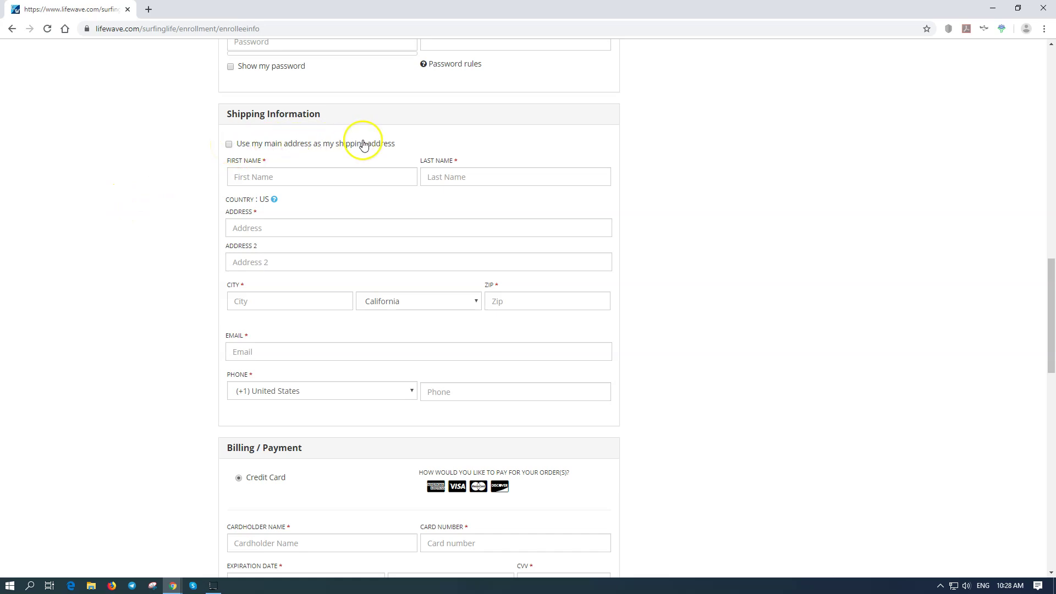
pyautogui.scroll(1, 83, 273)
pyautogui.scroll(8, 82, 274)
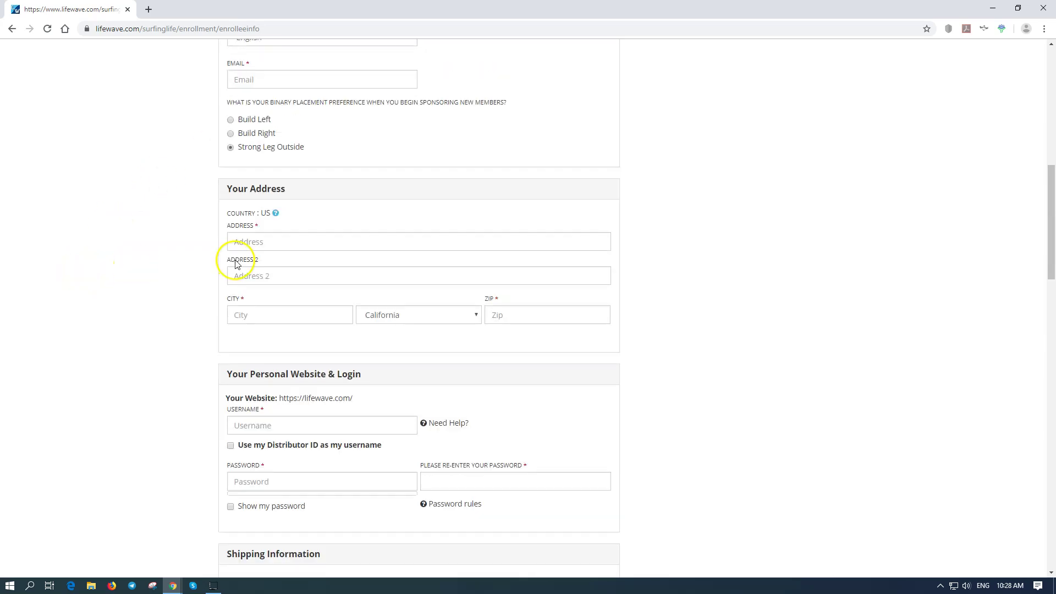
pyautogui.scroll(-7, 91, 343)
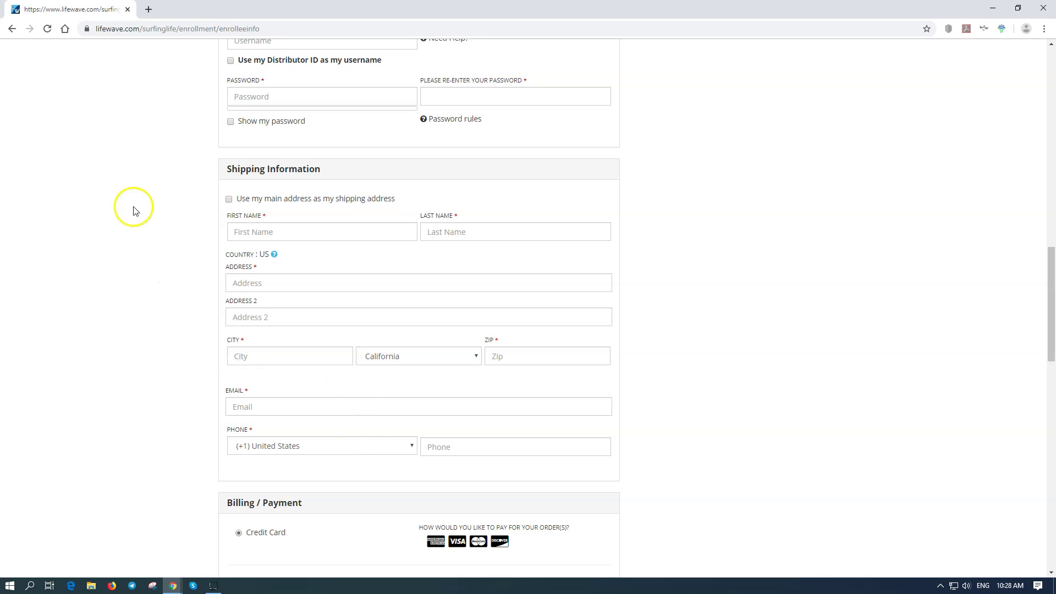
# Step: Examine the Billing / Payment section, including the credit card fields and the billing address fields
pyautogui.scroll(-3, 124, 223)
pyautogui.scroll(-1, 124, 223)
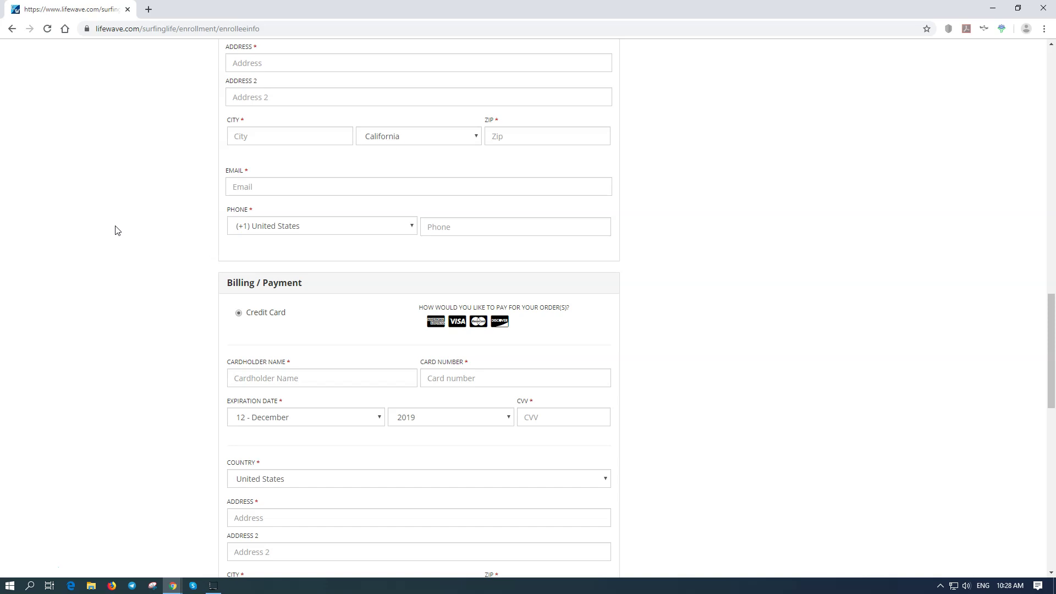
pyautogui.scroll(-2, 123, 236)
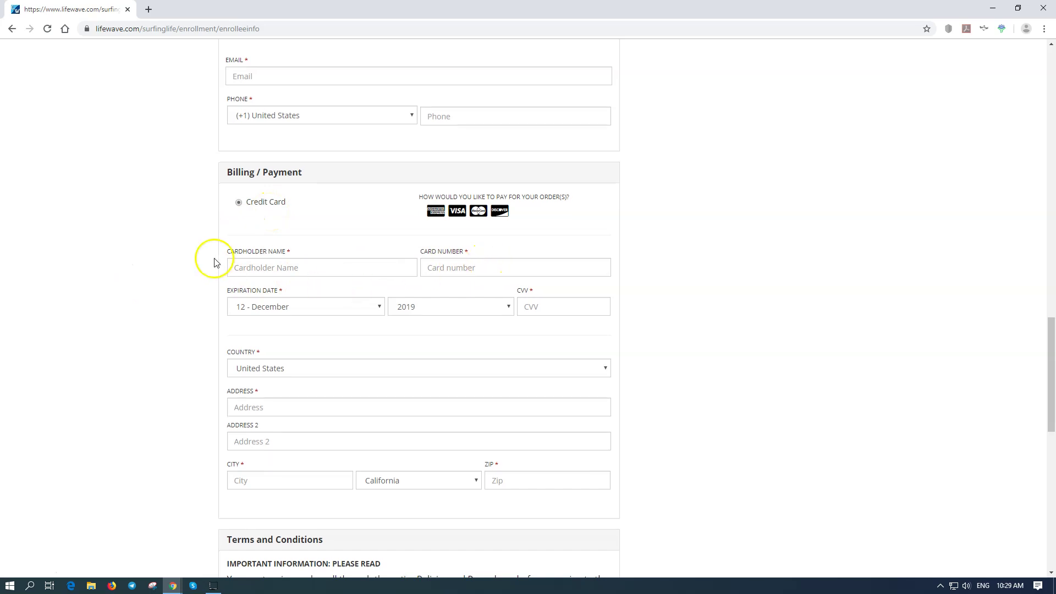
pyautogui.scroll(-3, 213, 262)
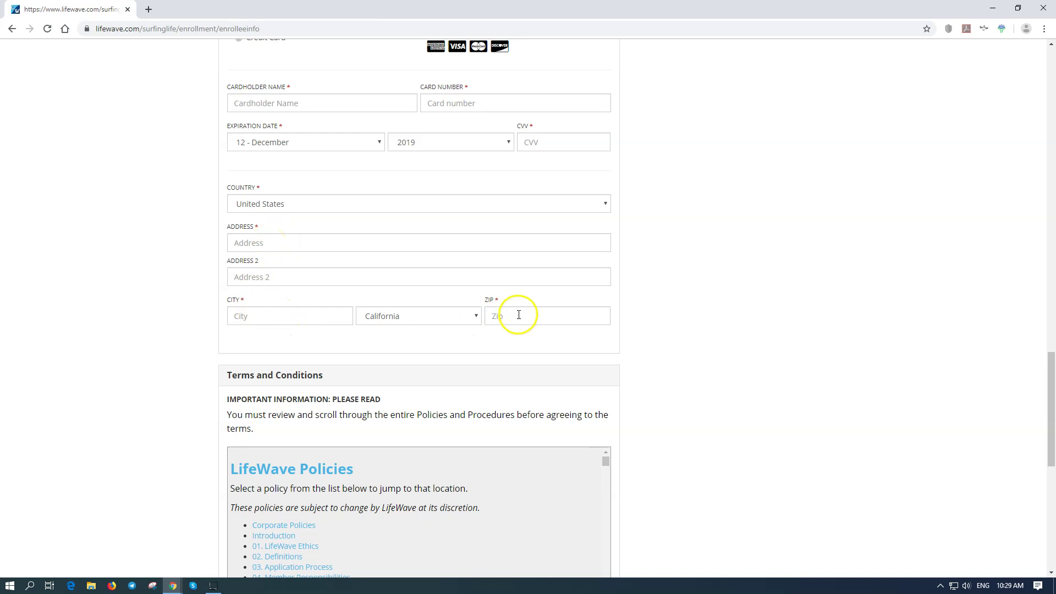
pyautogui.scroll(-1, 132, 278)
# Step: Read the Terms and Conditions instruction about reviewing the entire Policies and Procedures
pyautogui.scroll(-5, 132, 278)
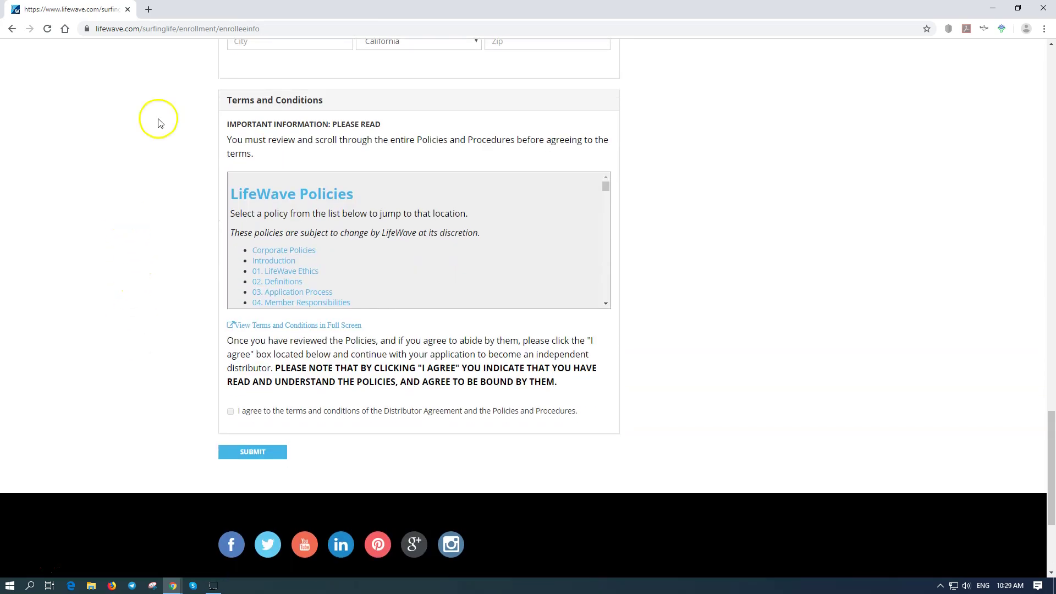
pyautogui.rightClick(274, 102)
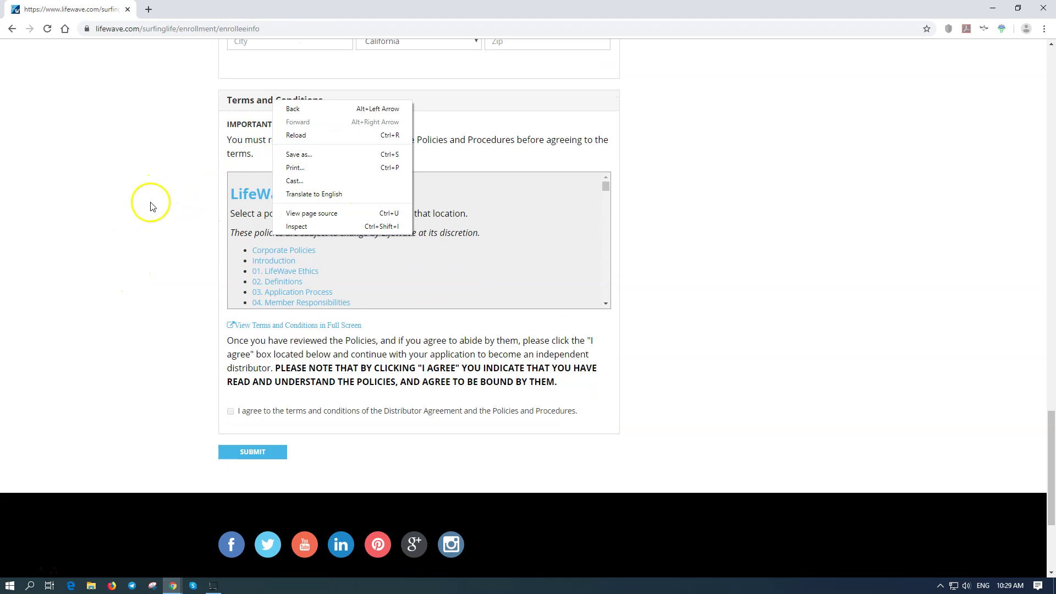
pyautogui.click(72, 219)
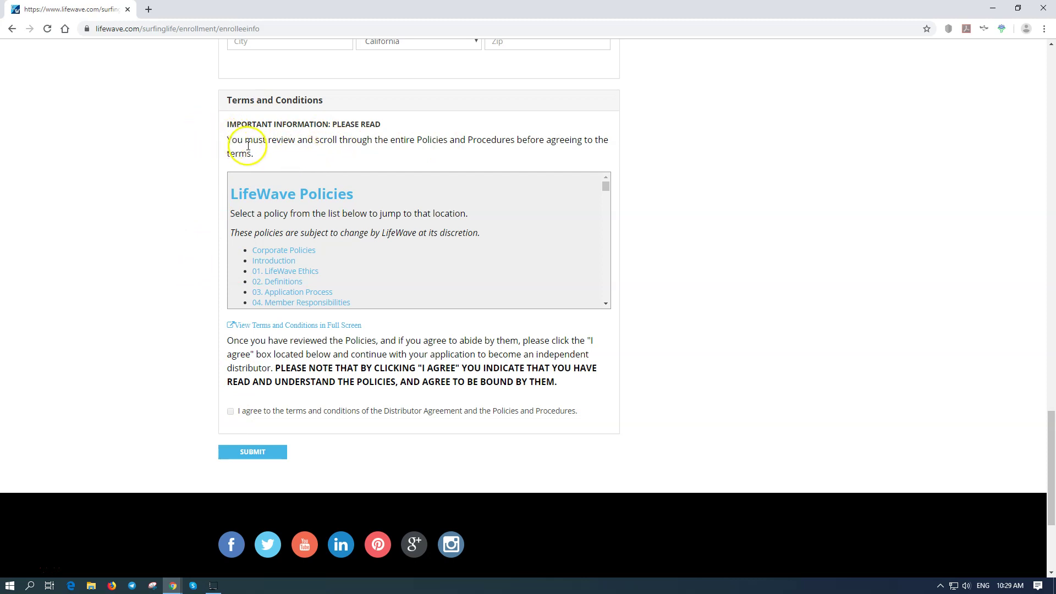
pyautogui.click(230, 141)
pyautogui.moveTo(230, 140); pyautogui.dragTo(612, 151)
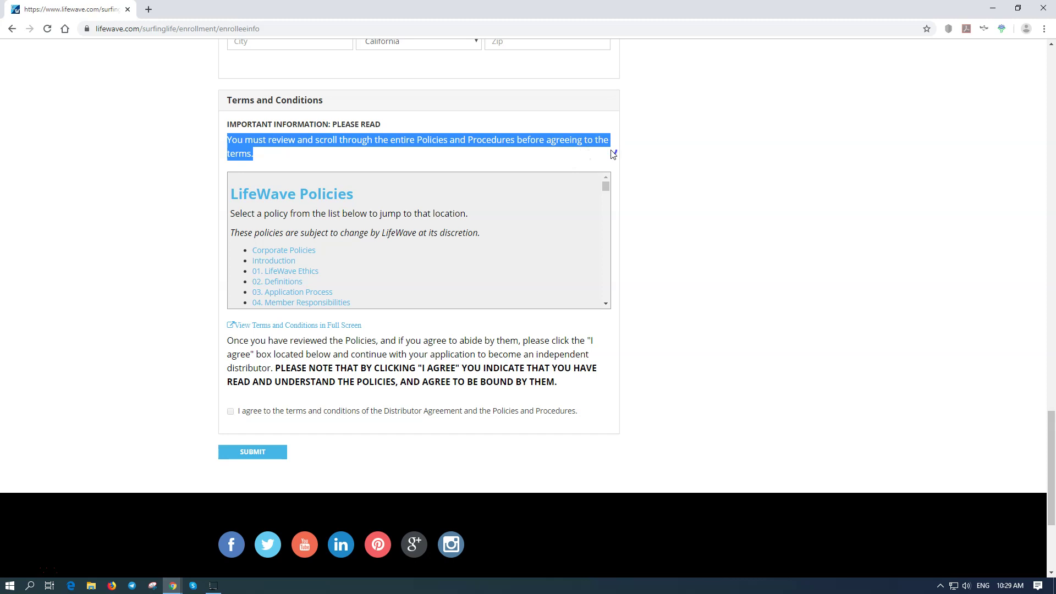
pyautogui.moveTo(207, 133); pyautogui.dragTo(200, 127)
pyautogui.click(148, 146)
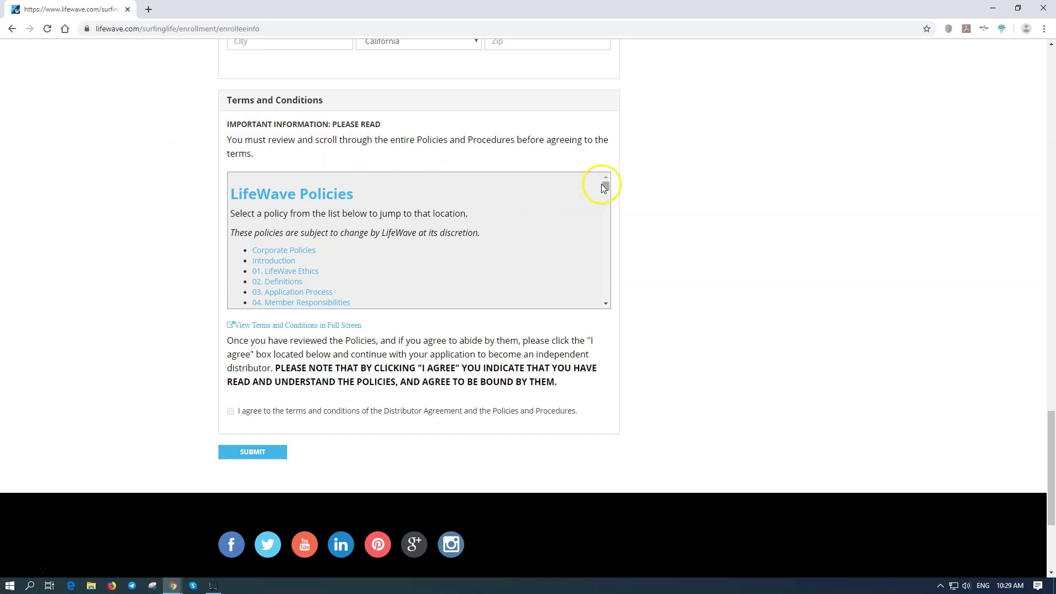
# Step: Go through the LifeWave Policies to the end and agree to the Distributor Agreement terms and conditions
pyautogui.moveTo(607, 188); pyautogui.dragTo(604, 306)
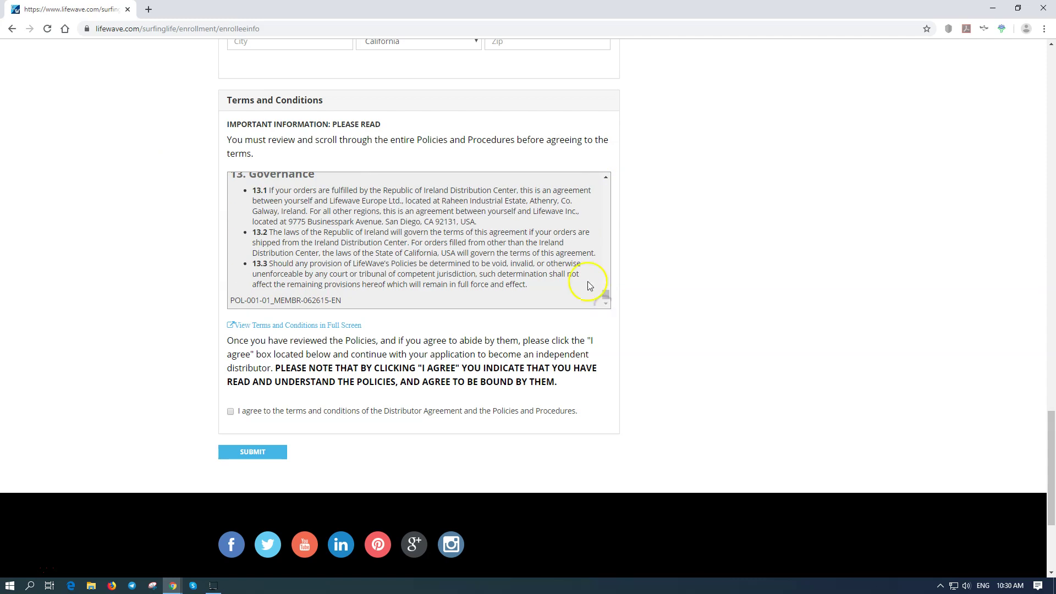
pyautogui.click(231, 412)
pyautogui.click(239, 452)
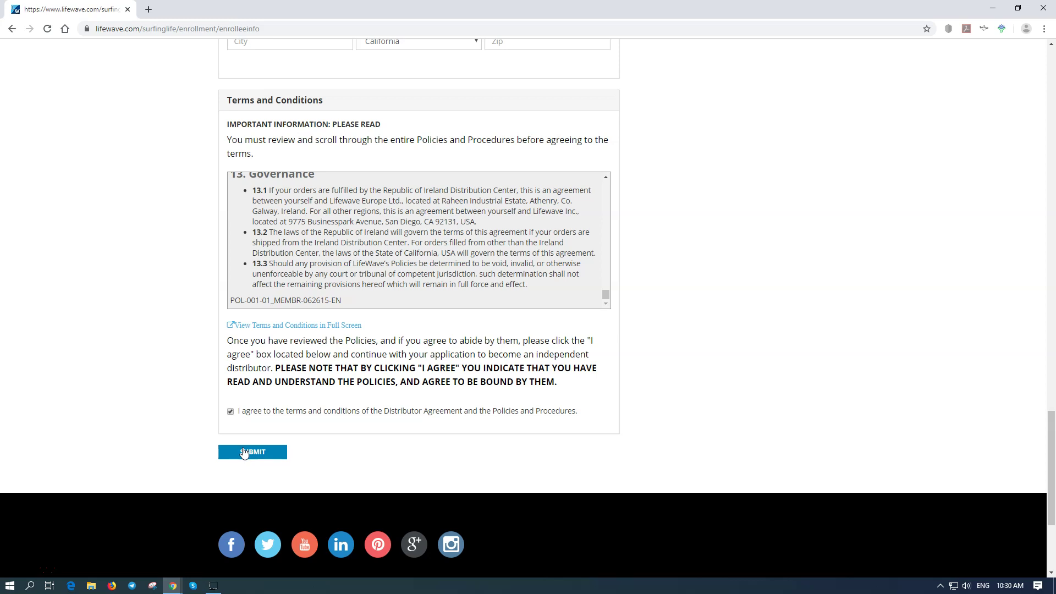
pyautogui.click(245, 453)
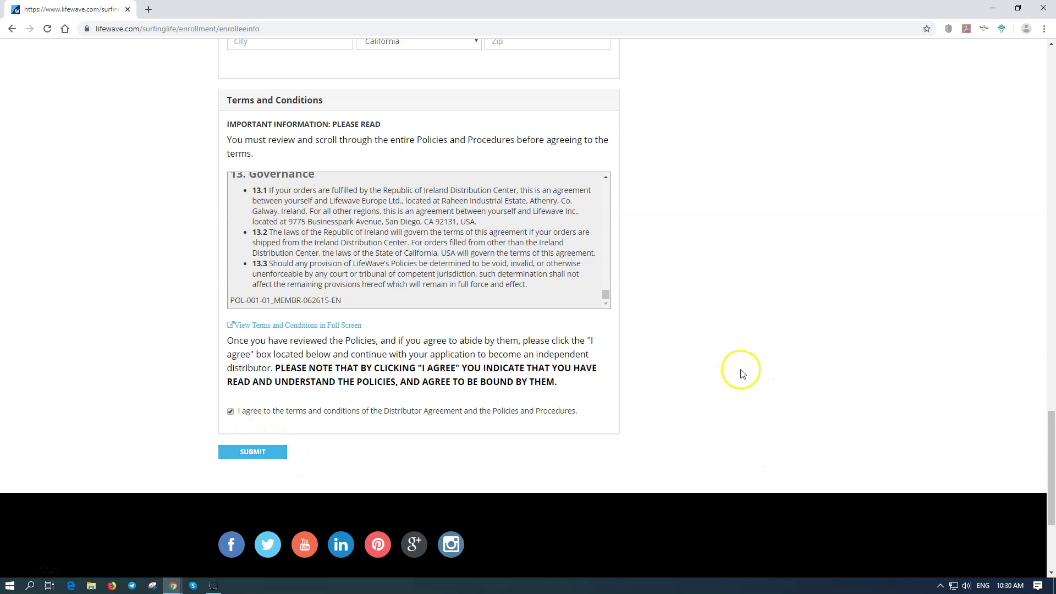
# Step: Return to the Personal Information section and order summary at the start of the enrollment form
pyautogui.scroll(16, 732, 395)
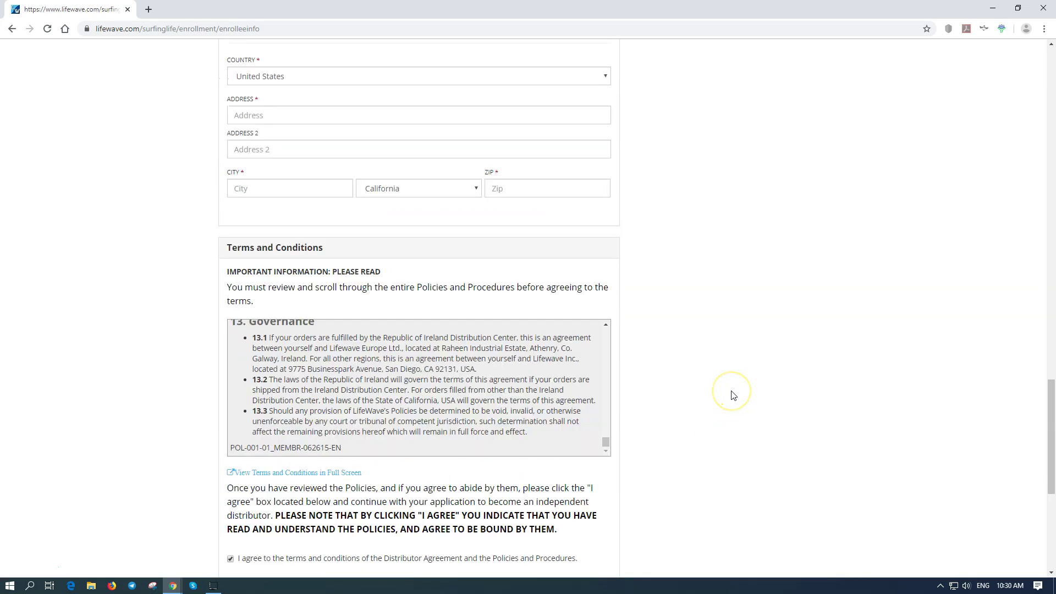
pyautogui.scroll(15, 732, 395)
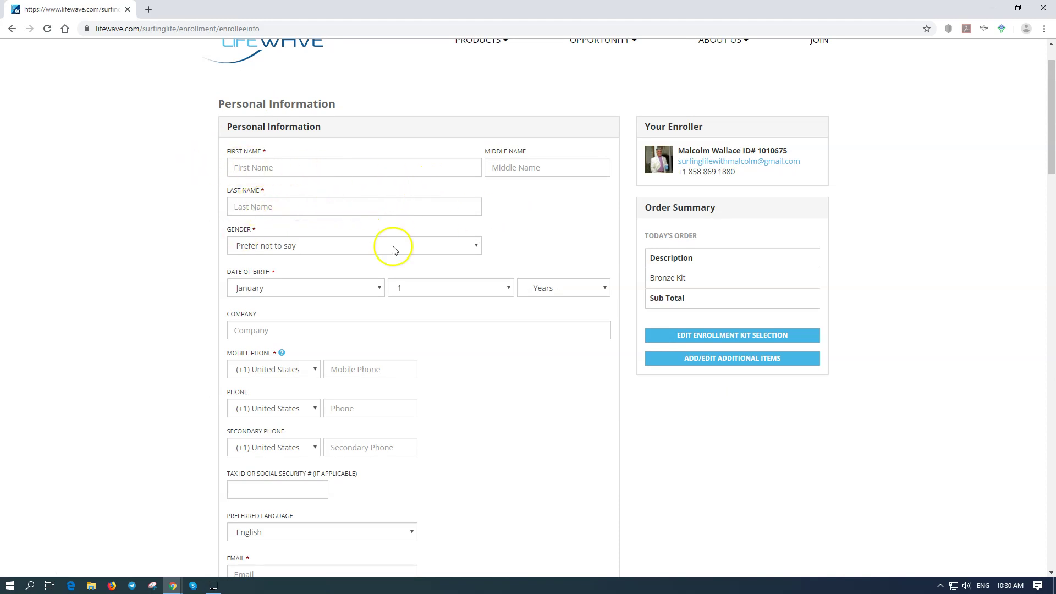
# Step: Review the enrollment form's sections from Personal Information through address, website login and shipping to Billing / Payment
pyautogui.scroll(-2, 302, 319)
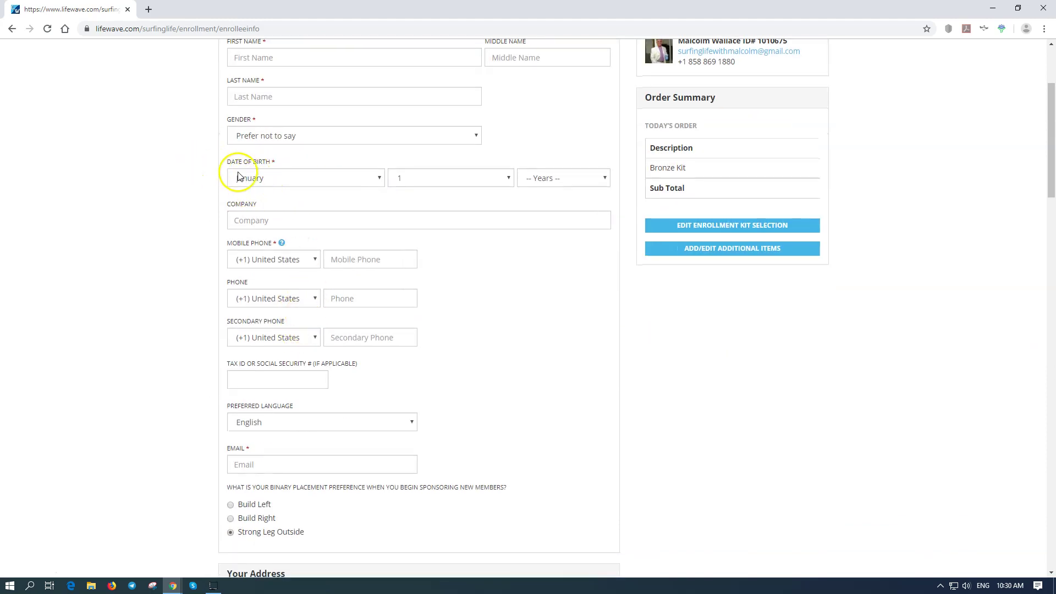
pyautogui.scroll(-1, 240, 267)
pyautogui.scroll(-3, 241, 267)
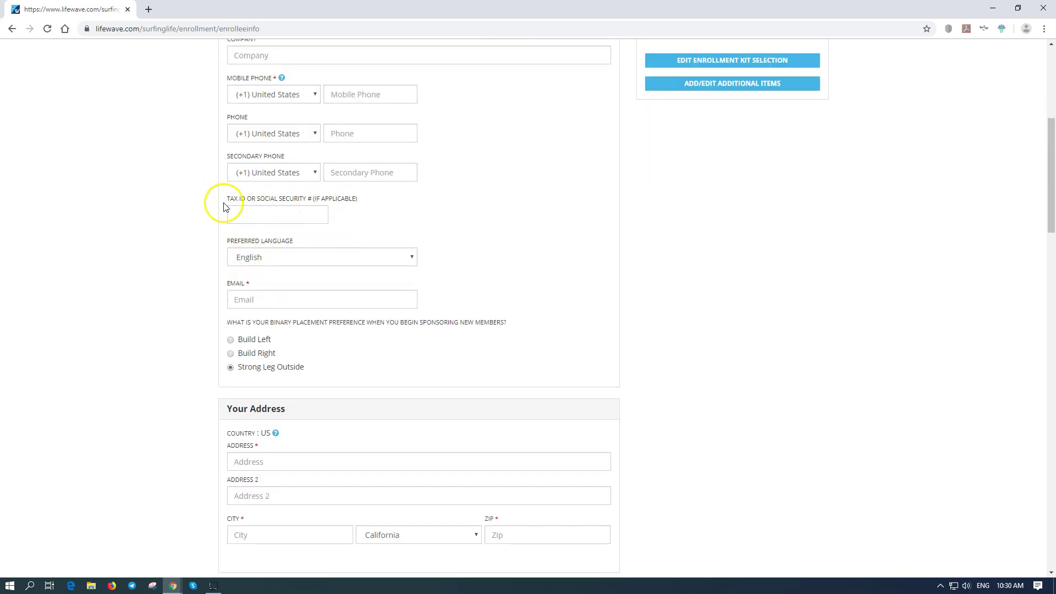
pyautogui.scroll(-4, 300, 277)
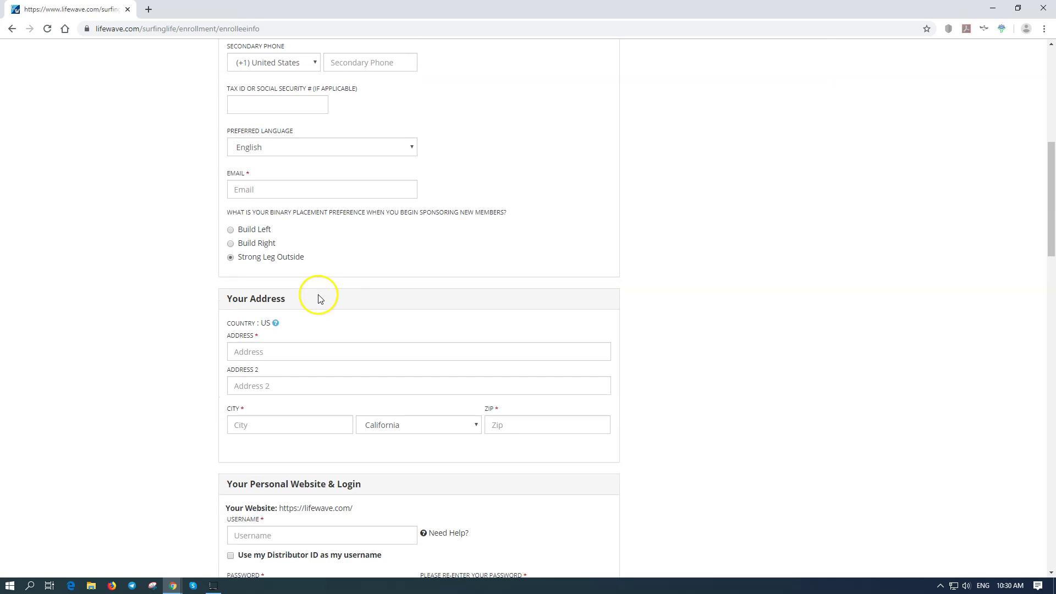
pyautogui.scroll(-5, 324, 287)
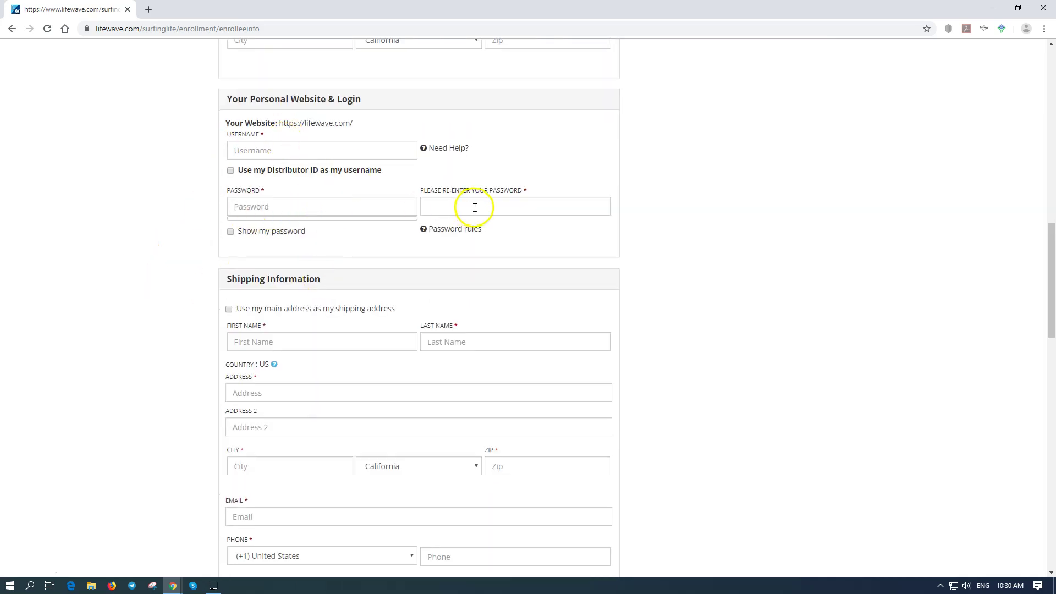
pyautogui.scroll(3, 297, 319)
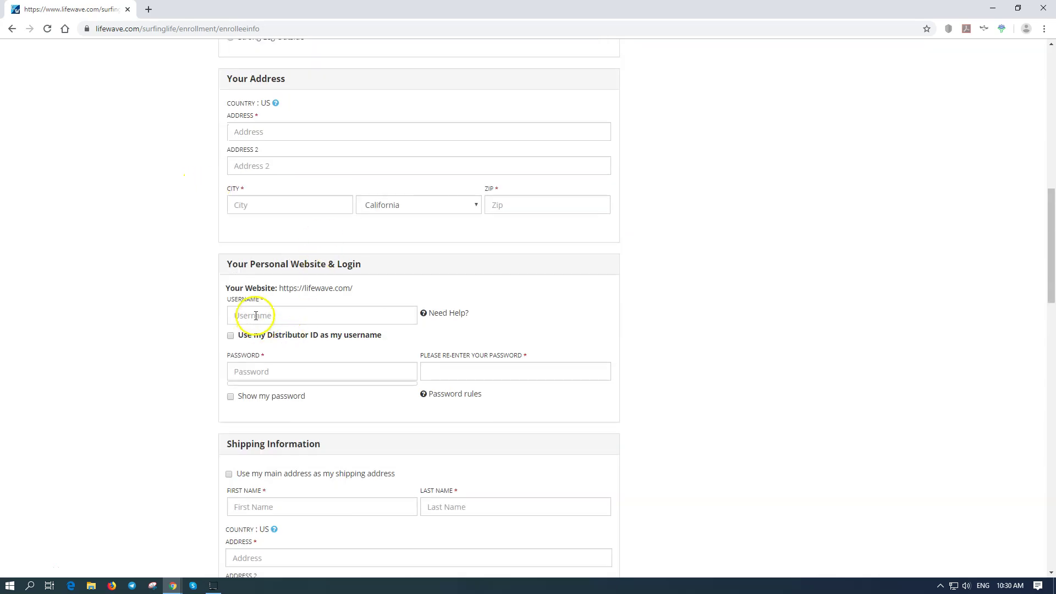
pyautogui.scroll(-6, 341, 302)
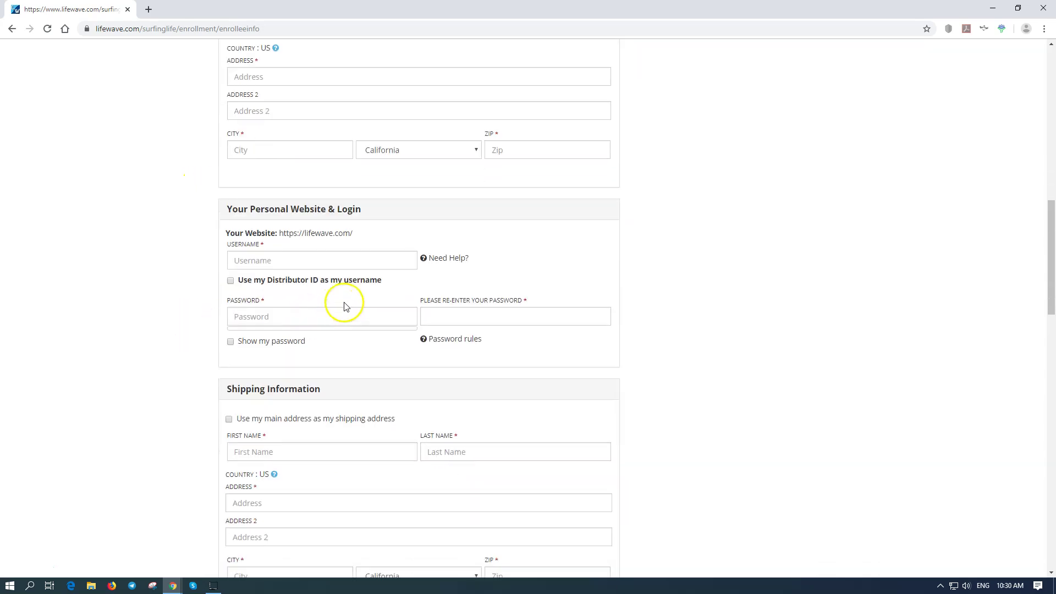
pyautogui.scroll(-6, 308, 221)
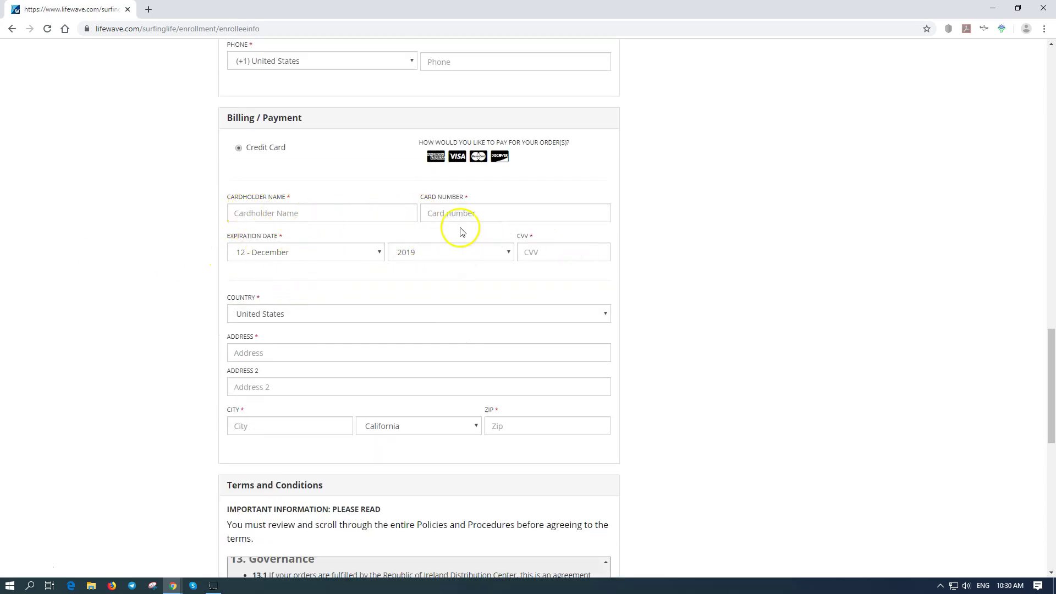
# Step: Submit the enrollment form with the Distributor Agreement and Policies and Procedures accepted
pyautogui.scroll(-9, 275, 246)
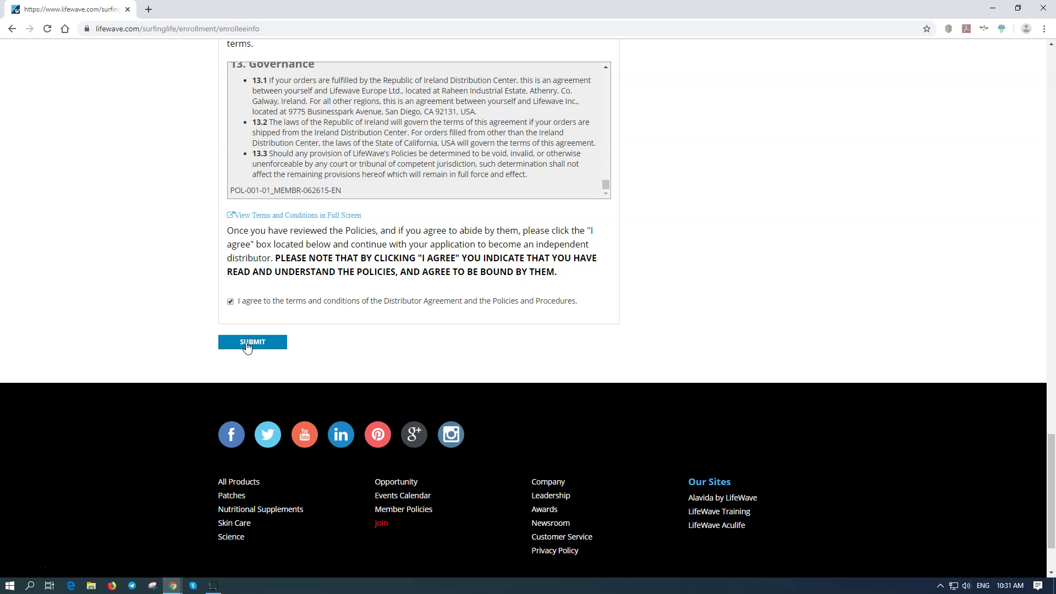
pyautogui.click(244, 346)
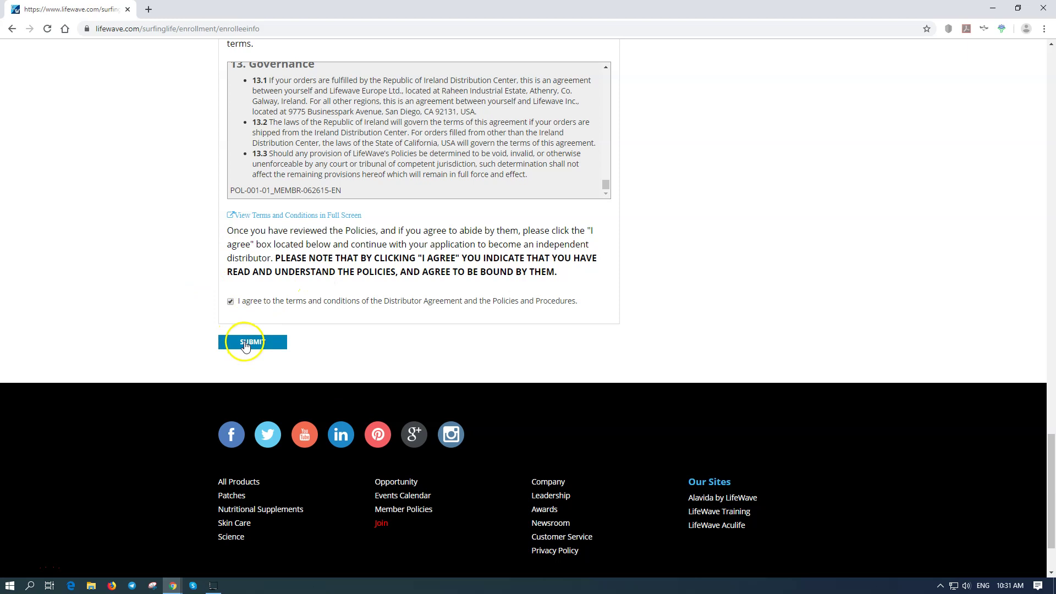